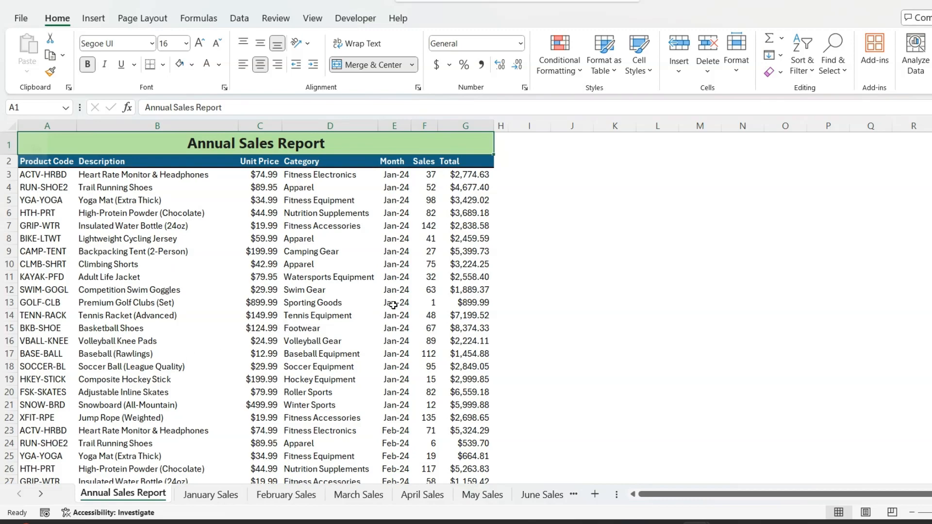
Examine the Month, Sales and Total columns of the annual sales data
click(396, 176)
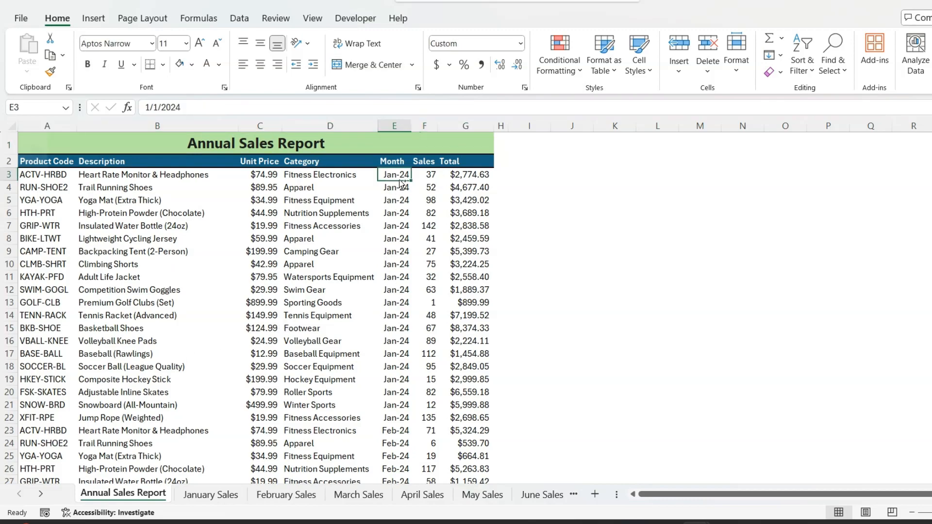
key(ctrl+Down)
key(ctrl+Up)
key(Down)
key(Right)
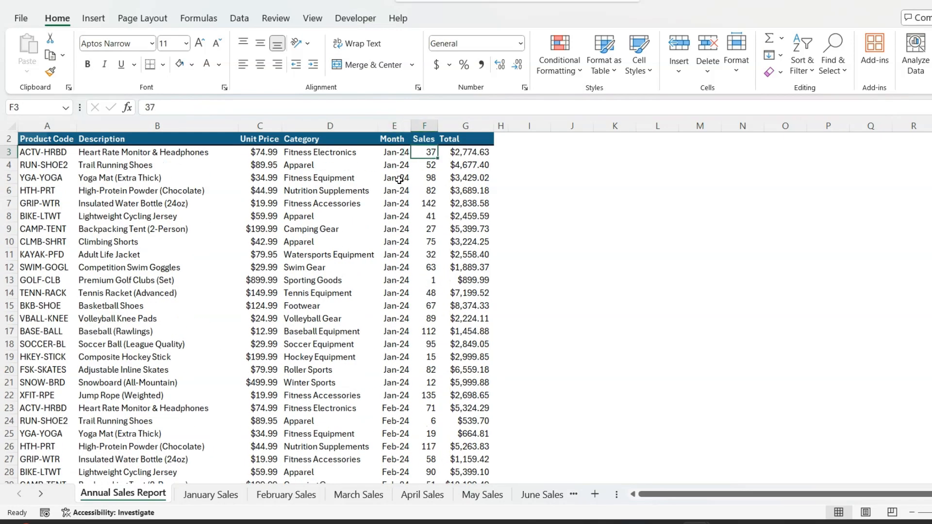
key(Right)
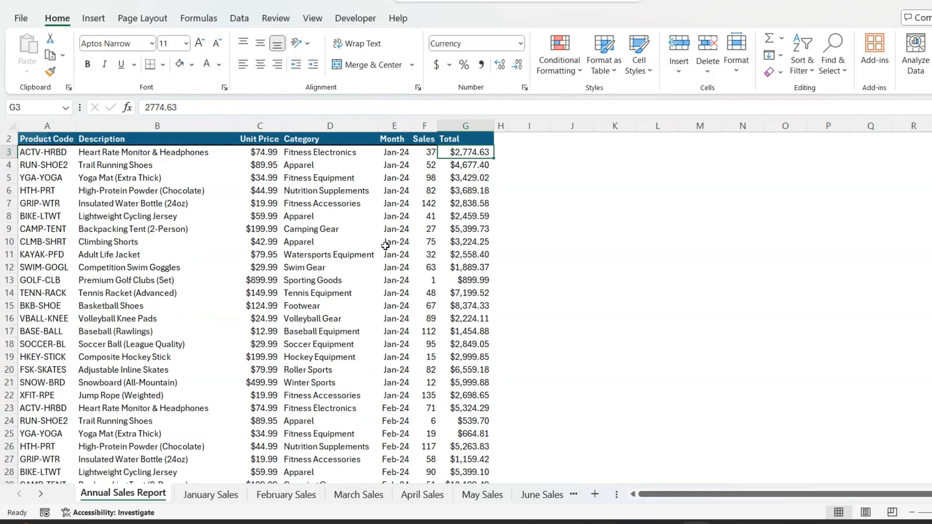
scroll(505, 262, up, 1)
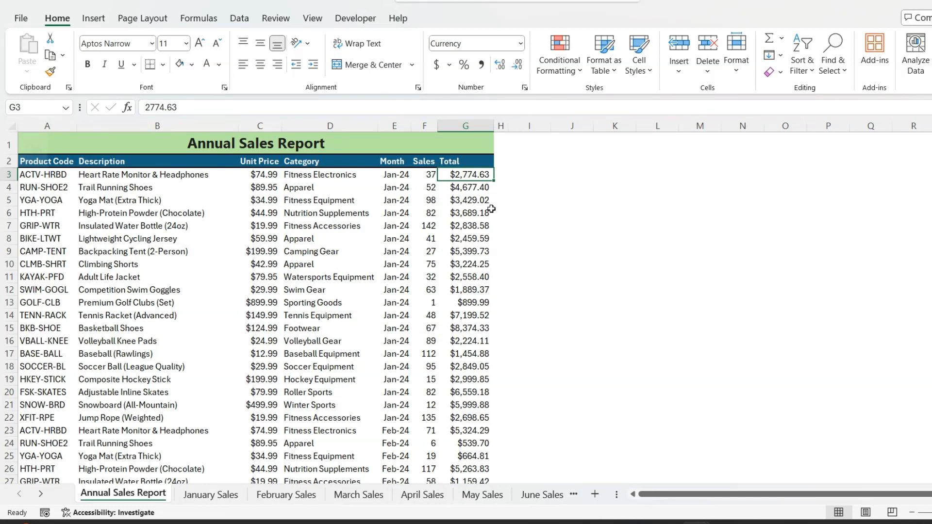
Copy the Month and Total headers from E2 and G2 into I2:J2 to head a summary table
click(392, 162)
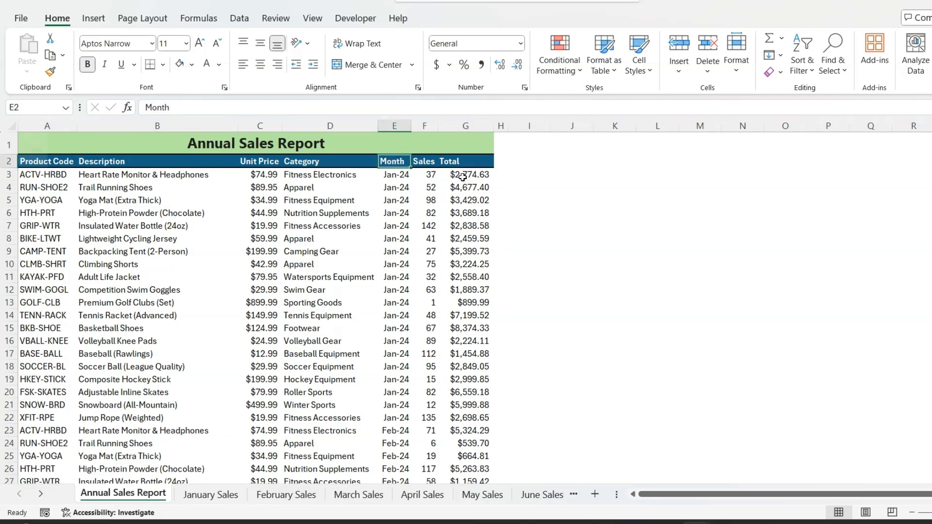
ctrl+click(469, 163)
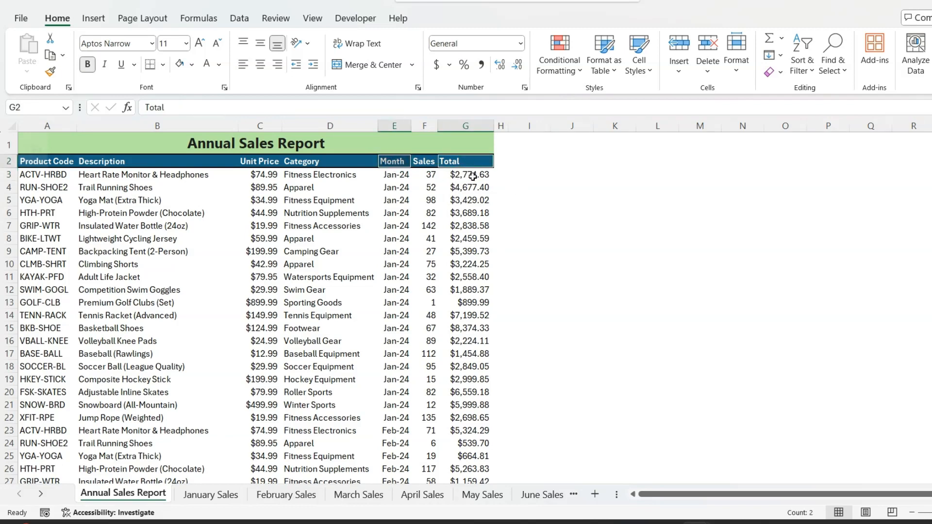
key(ctrl+c)
click(529, 163)
key(ctrl+v)
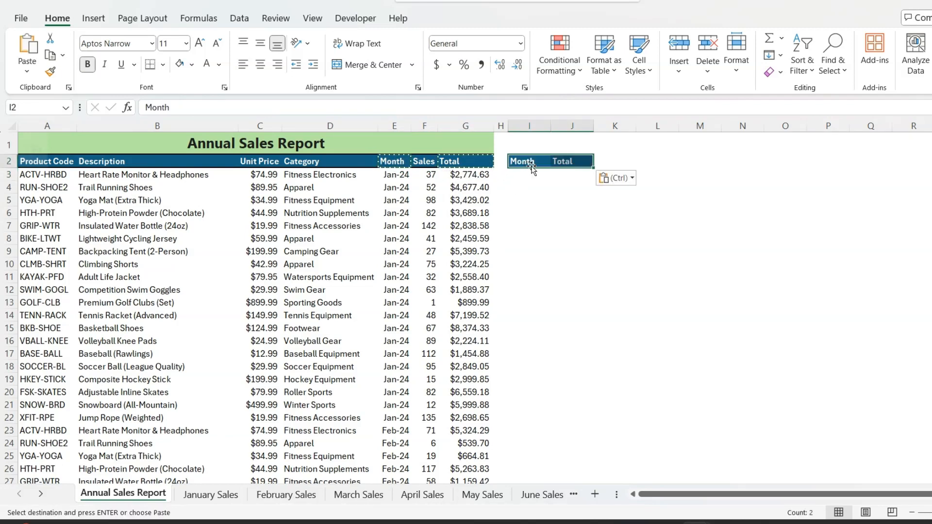
Enter a UNIQUE formula in I3 that lists the distinct months from E3:E264
click(530, 174)
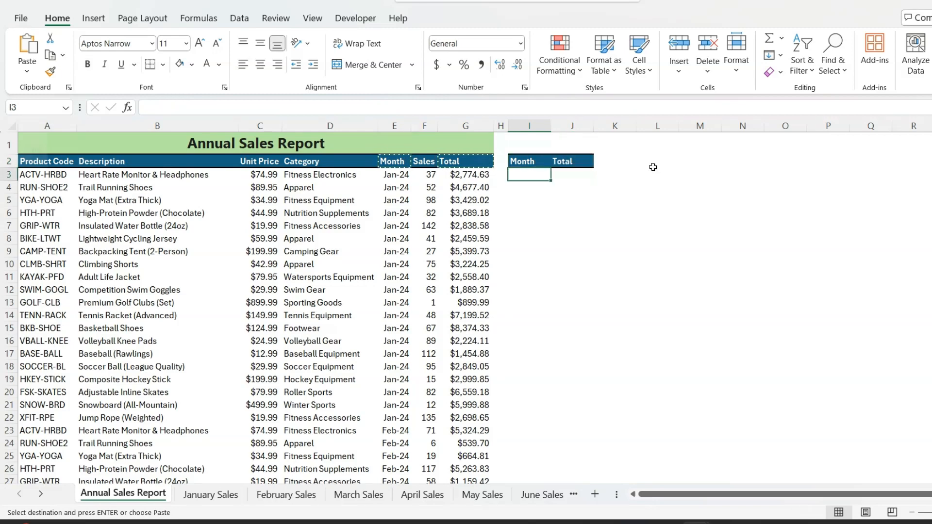
text(=u)
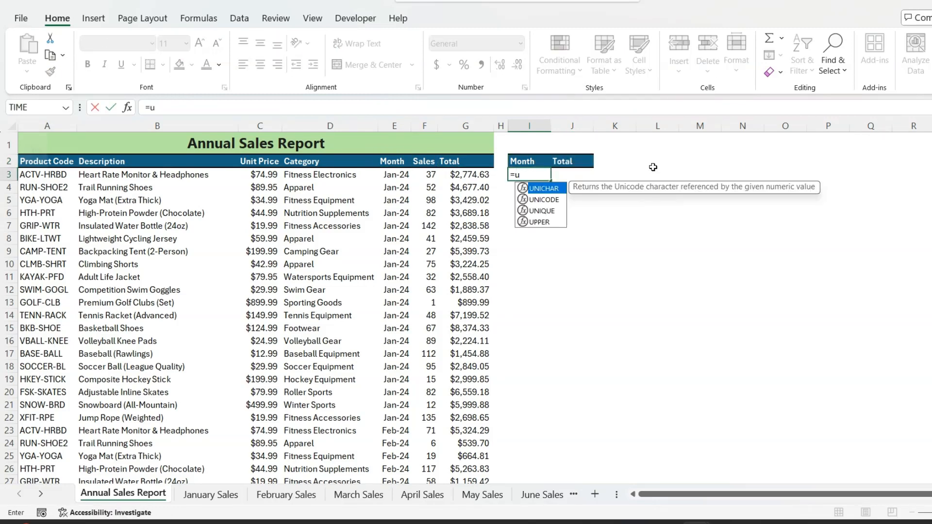
key(Down)
key(Down)
key(Tab)
key(Left)
key(Left)
key(Left)
key(Left)
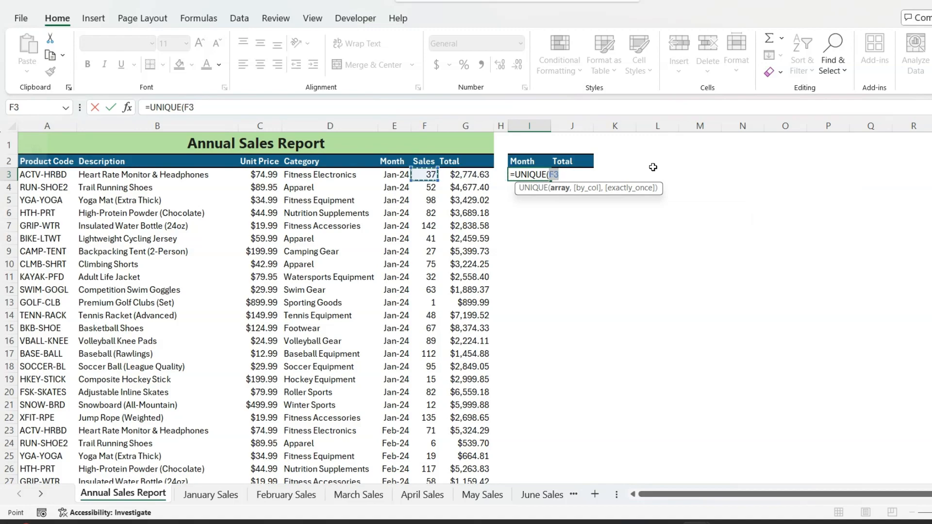
key(ctrl+shift+Down)
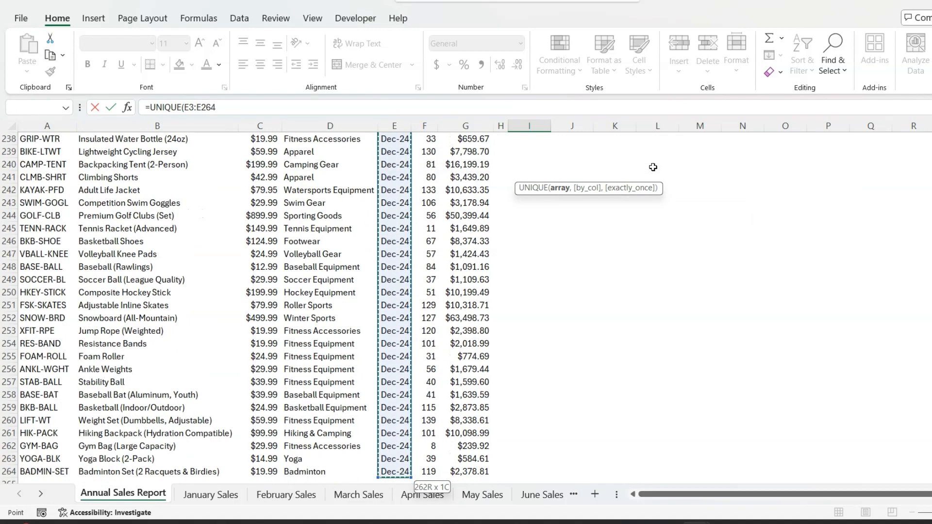
key(Return)
Apply the date formatting of cell E3 to the month list in I3:I14 by pasting only its format
click(382, 176)
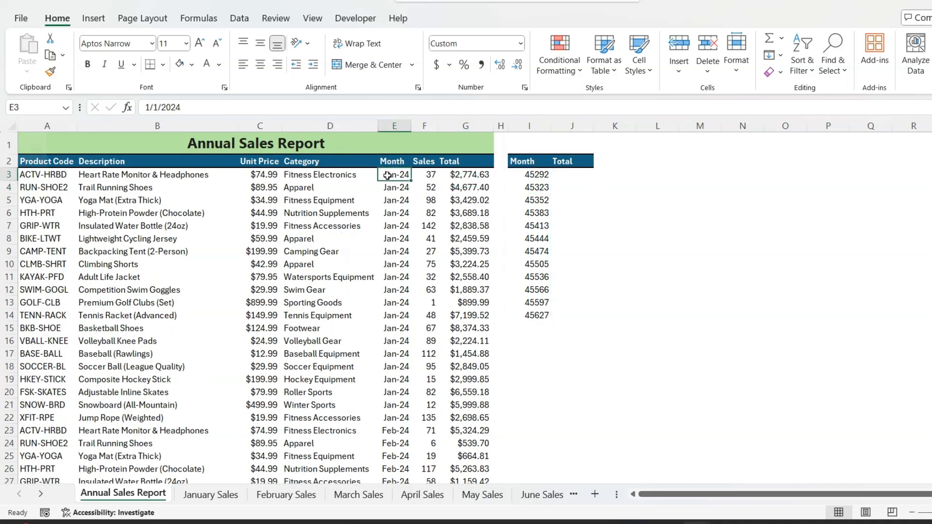
key(ctrl+c)
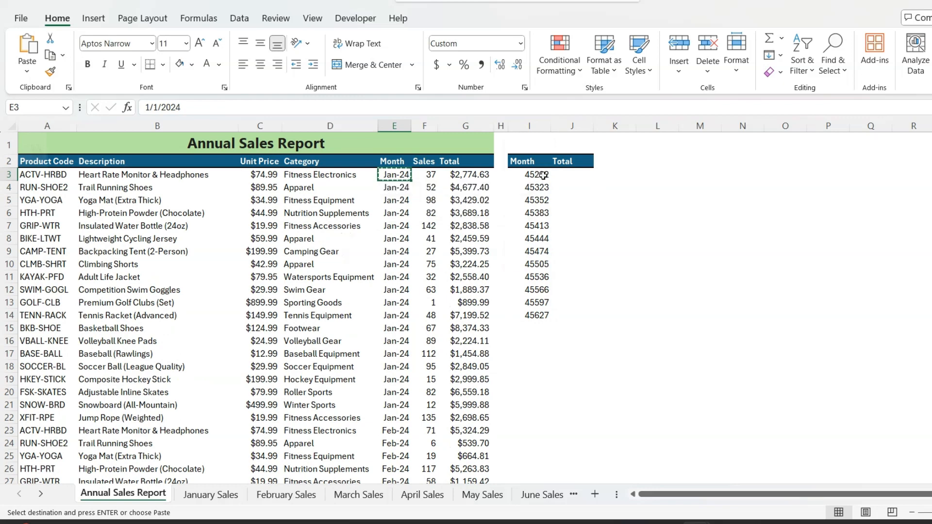
click(538, 174)
key(ctrl+shift+Down)
right_click(541, 176)
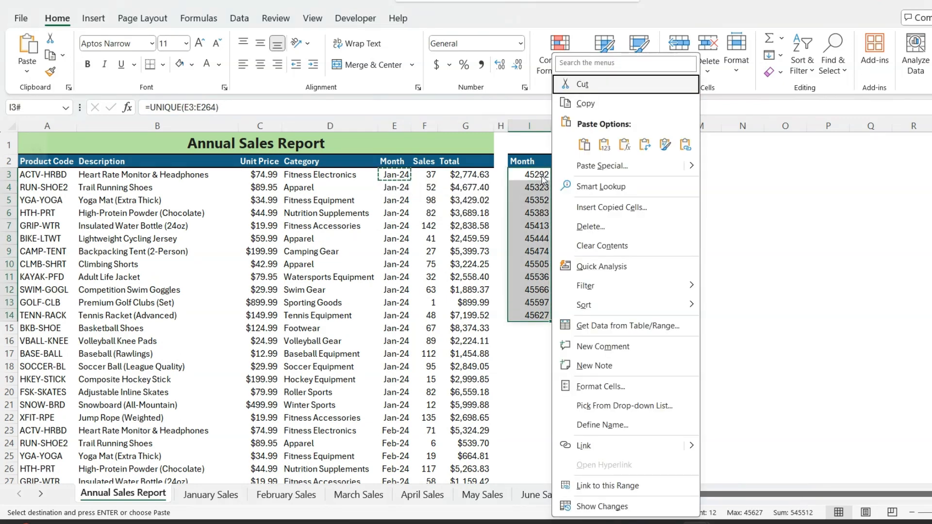
key(r)
Enter a SUMIFS formula in J3 totalling $G$3:$G$264 where $E$3:$E$264 matches the month in I3
click(584, 175)
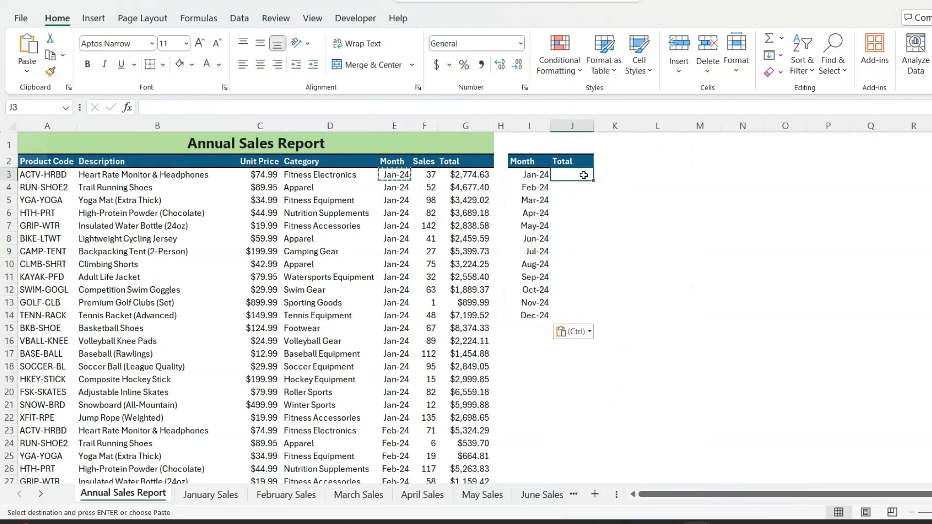
key(Escape)
text(=sumifs)
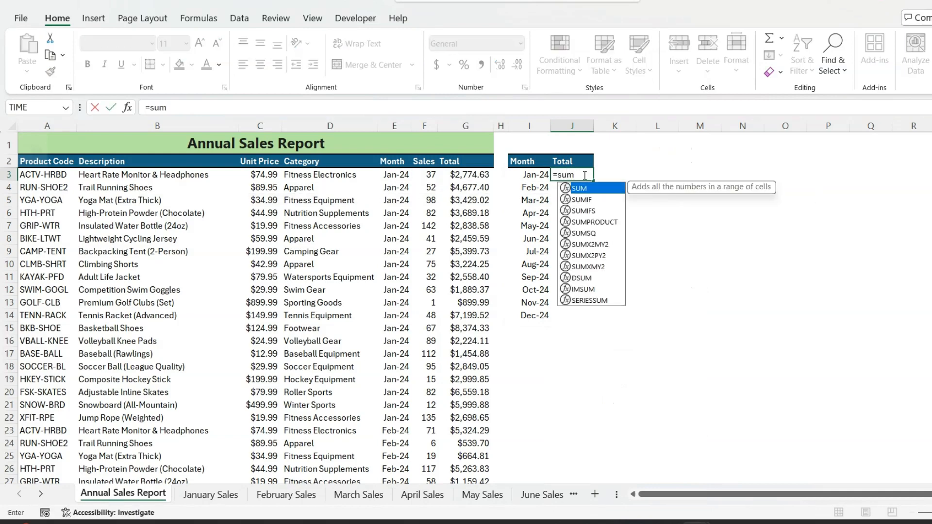
key(Tab)
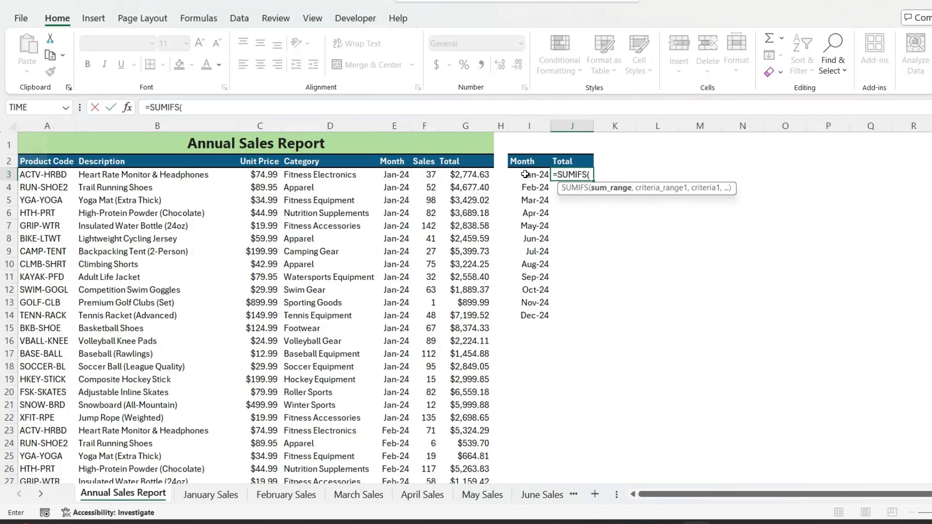
click(469, 176)
key(ctrl+shift+Down)
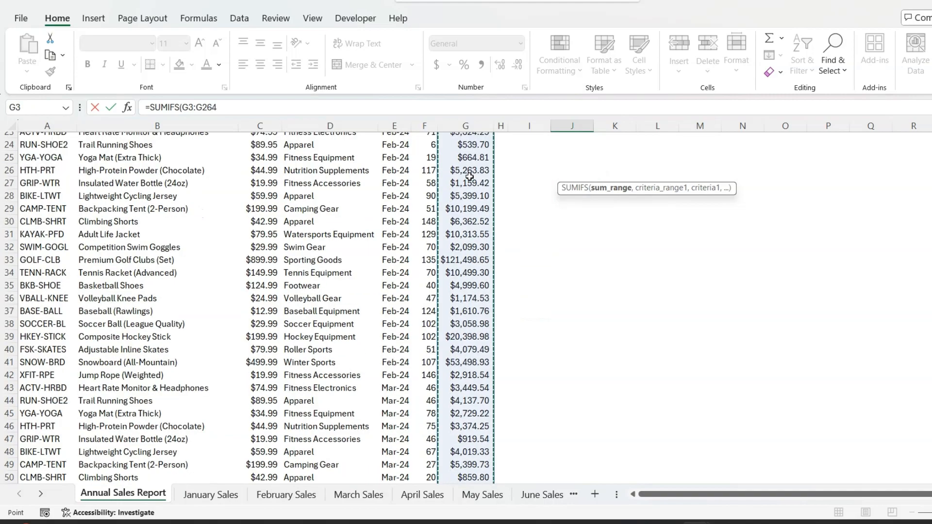
key(F4)
text(,)
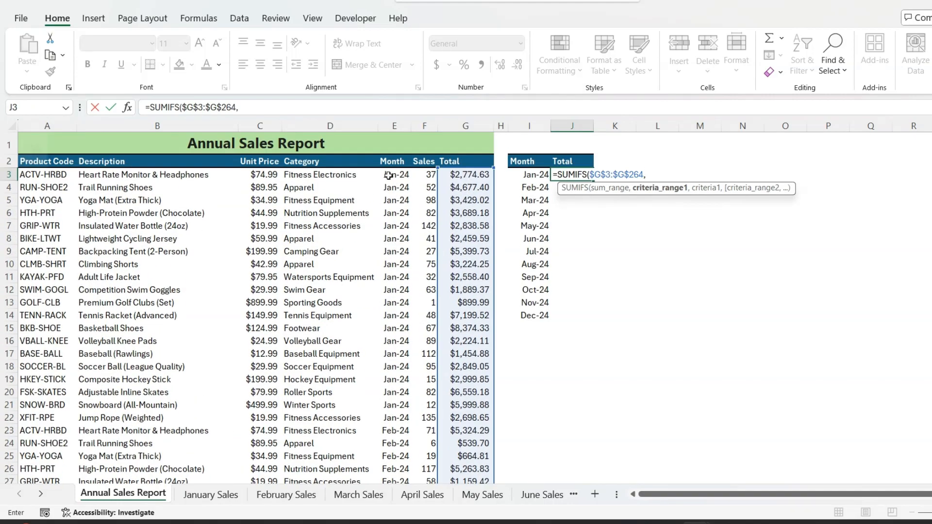
click(388, 176)
key(ctrl+shift+Down)
key(F4)
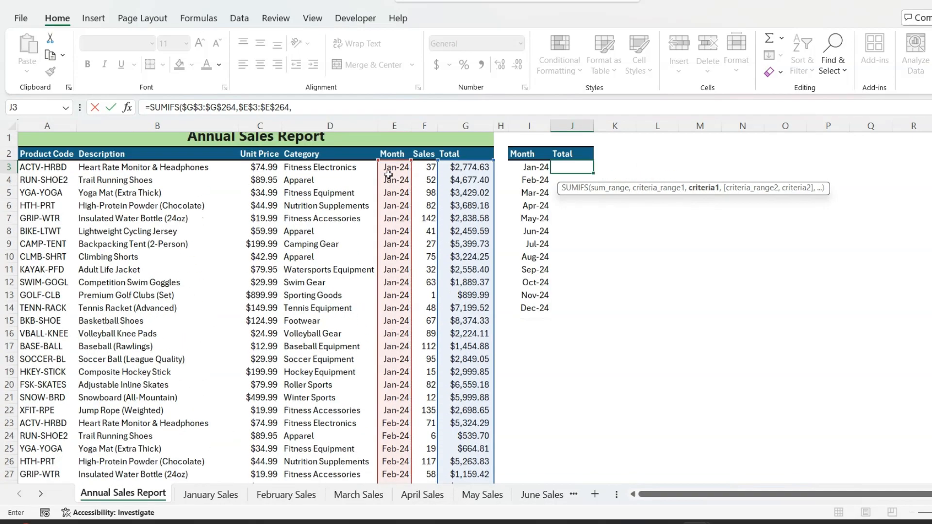
text(,)
click(533, 171)
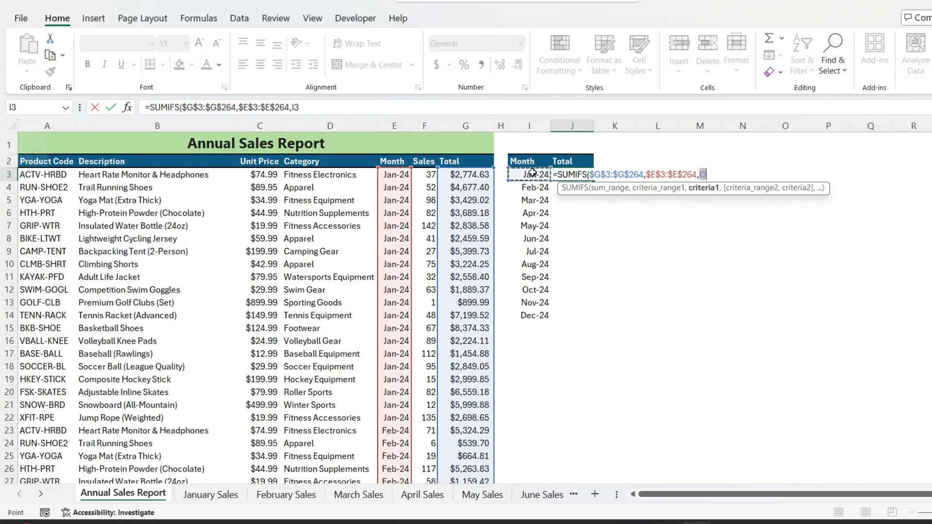
key(shift+Return)
Fill the J3 formula down to J14 and format the totals as currency
click(583, 176)
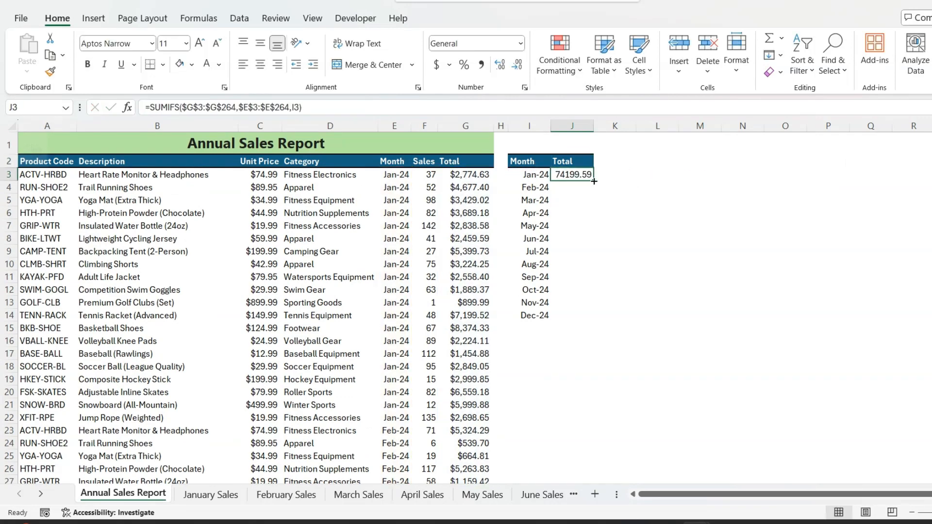
double_click(594, 182)
key(ctrl+shift+4)
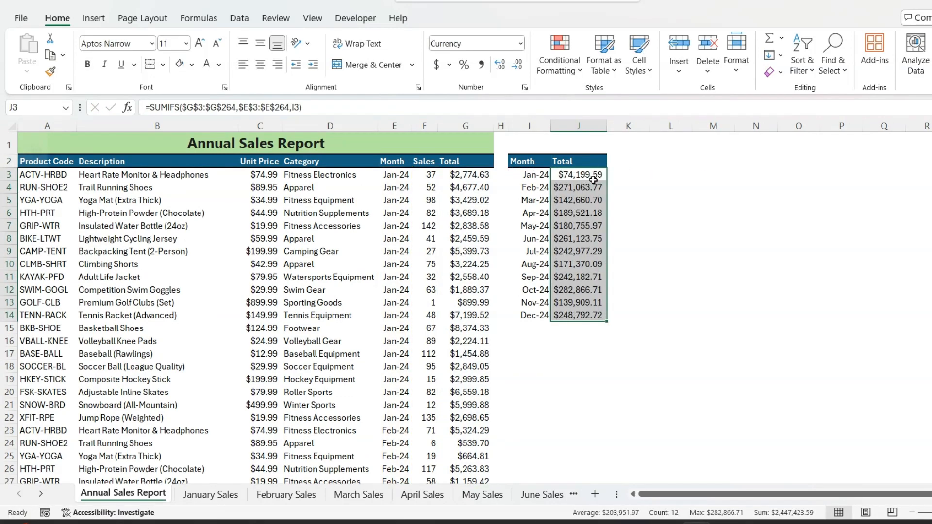
click(653, 204)
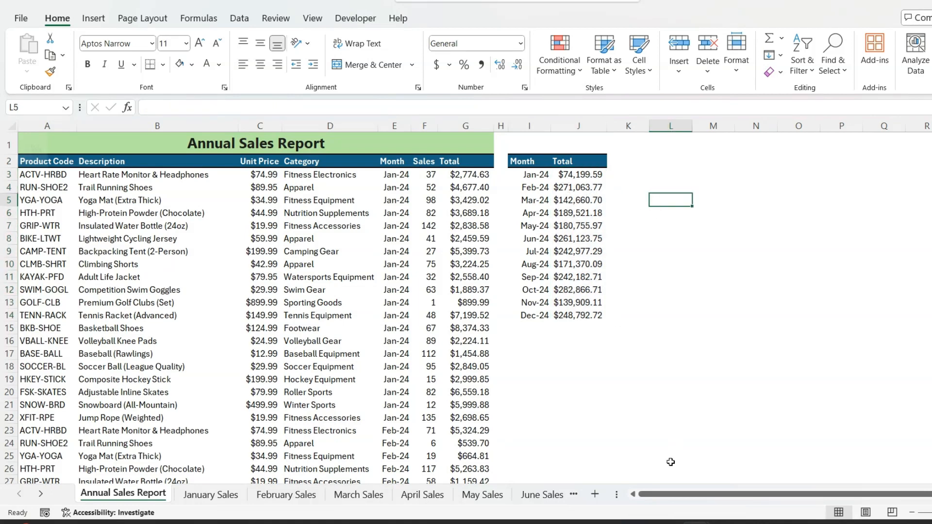
Insert a 2-D clustered column chart from the months and totals in I3:J14
click(543, 175)
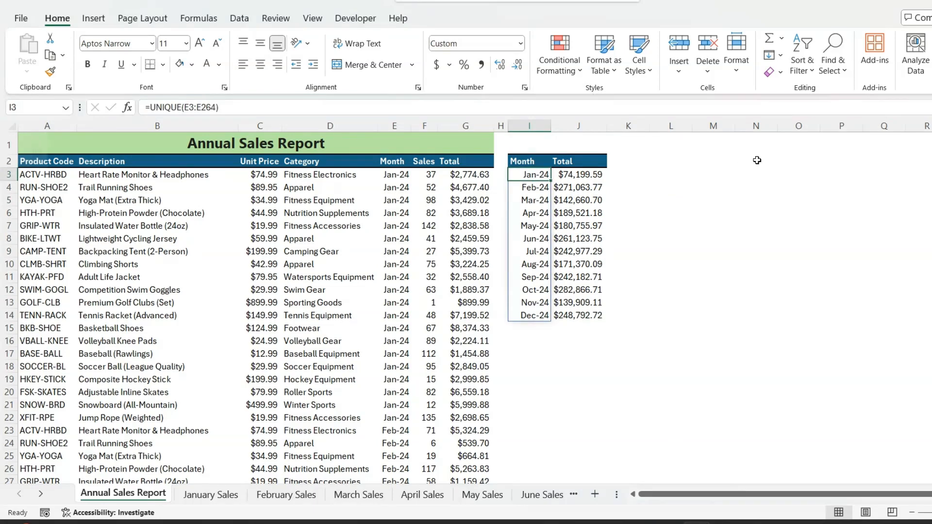
key(shift+Right)
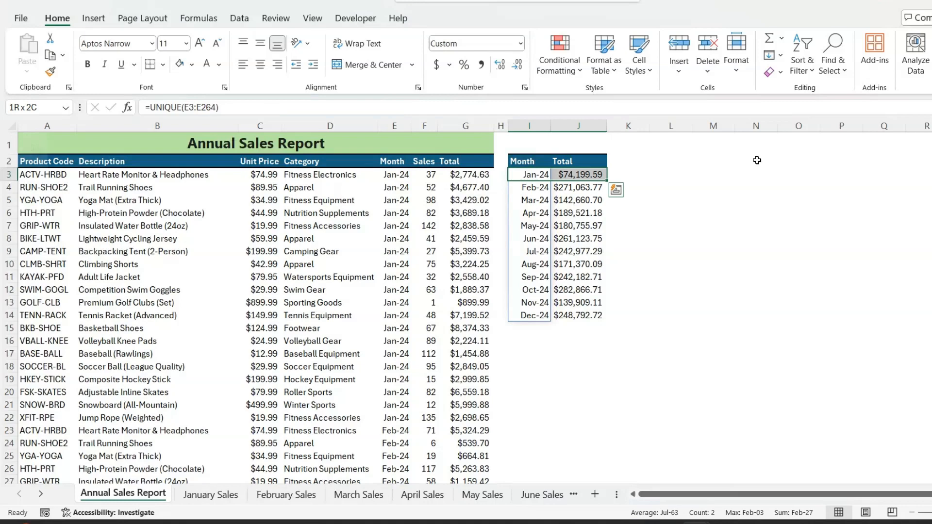
key(ctrl+shift+Down)
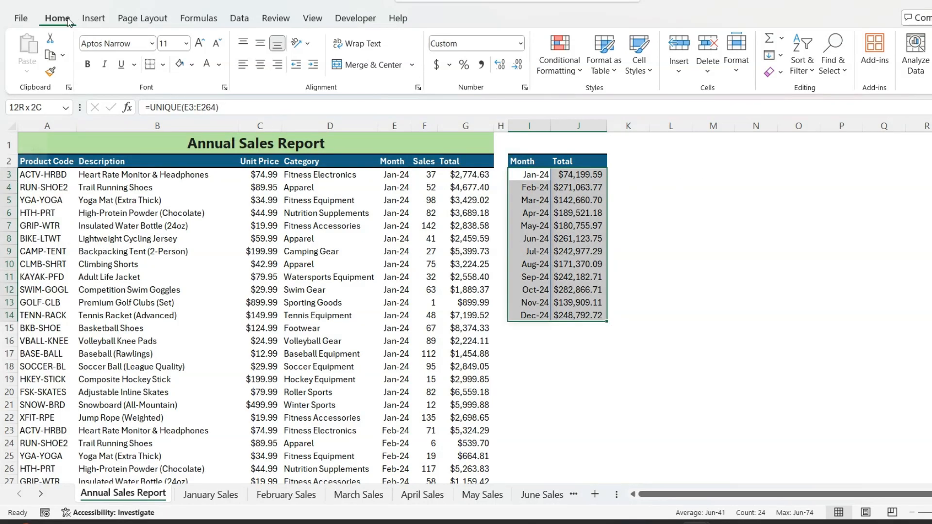
click(93, 18)
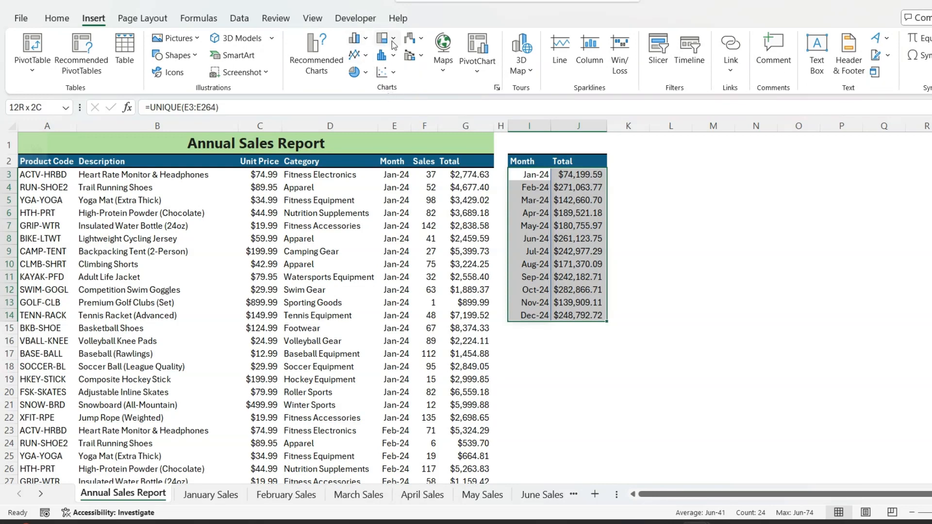
click(356, 42)
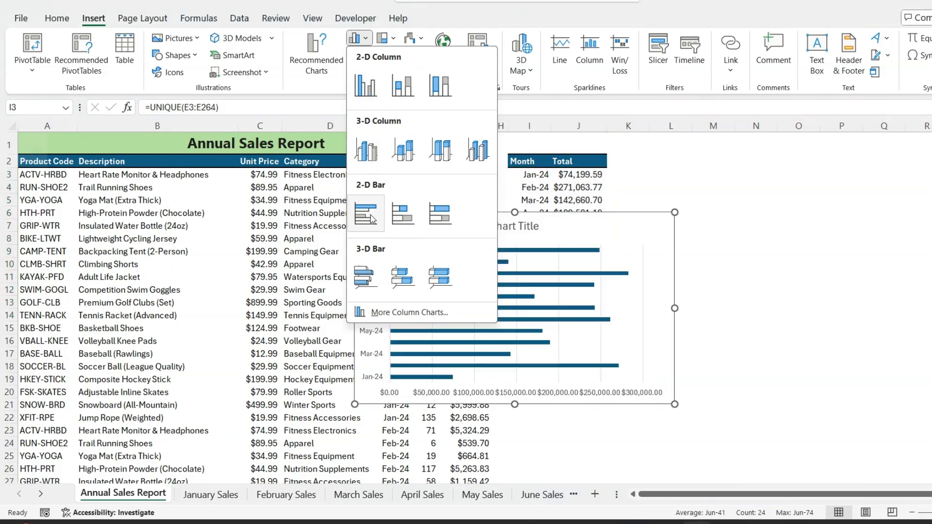
click(371, 90)
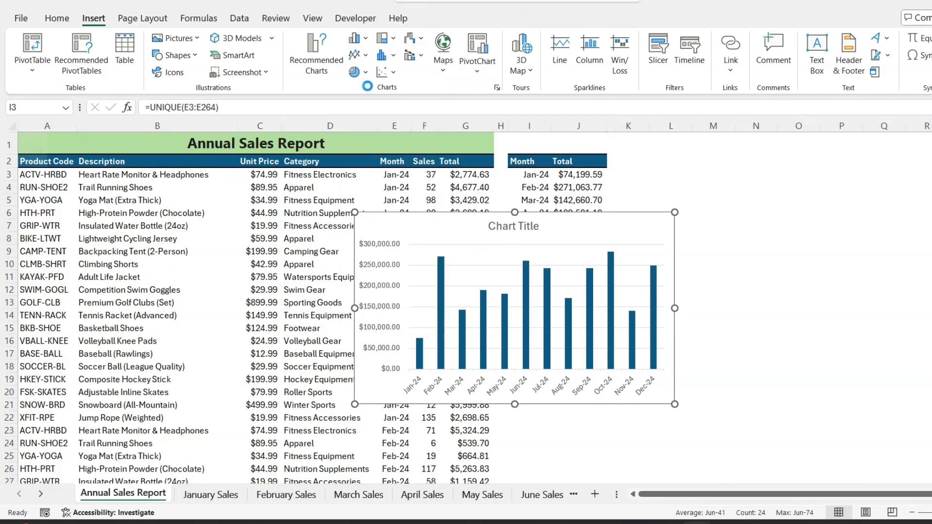
Move the column chart beside the monthly summary table, starting at column K, and deselect it
drag(601, 165, 841, 166)
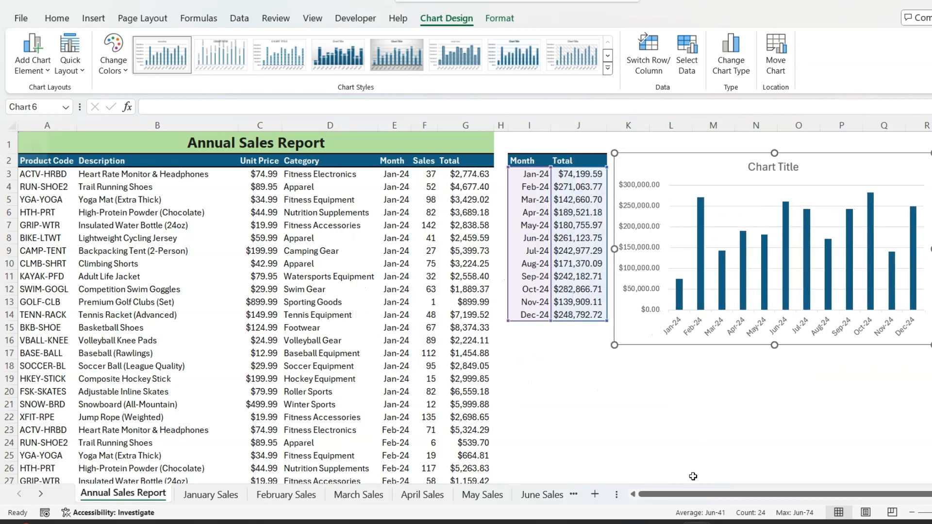
scroll(693, 476, right, 1)
click(799, 402)
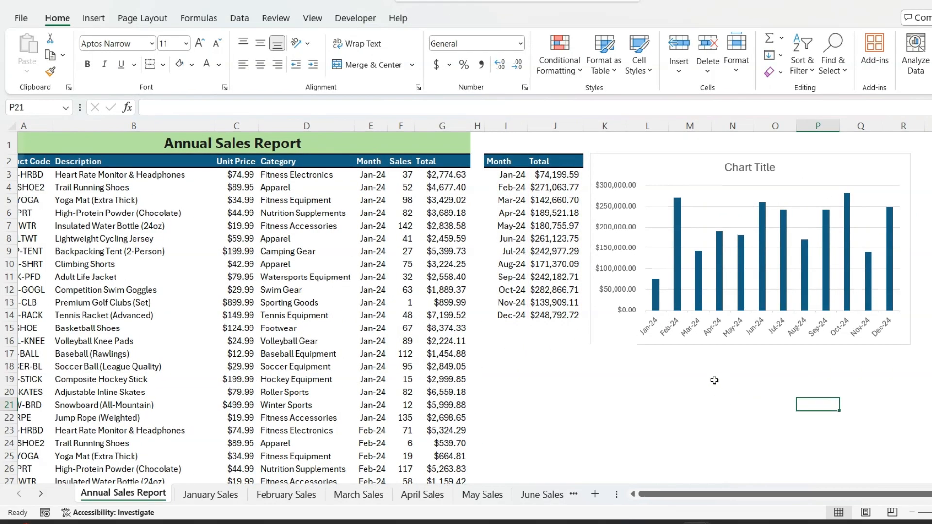
Replace the column chart's placeholder title with "Monthly Revenue" and deselect the chart
scroll(714, 380, right, 4)
key(Left)
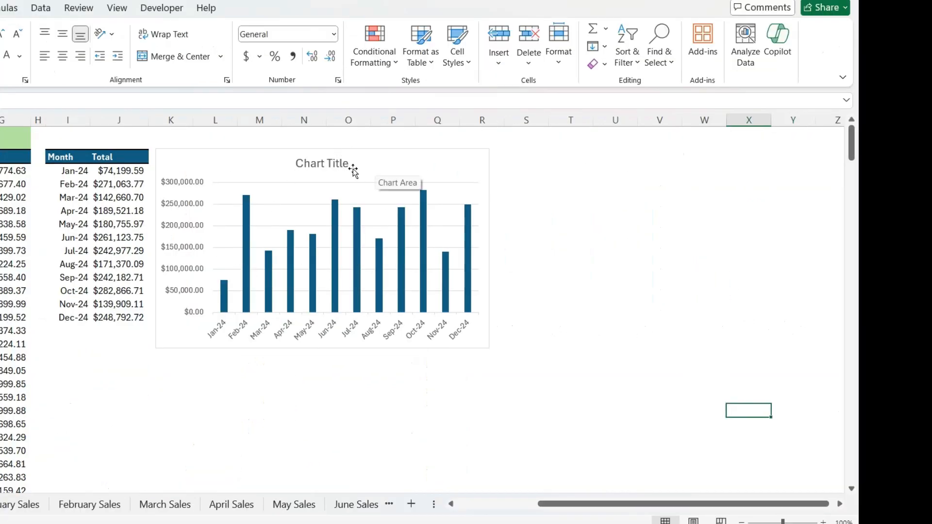
click(330, 166)
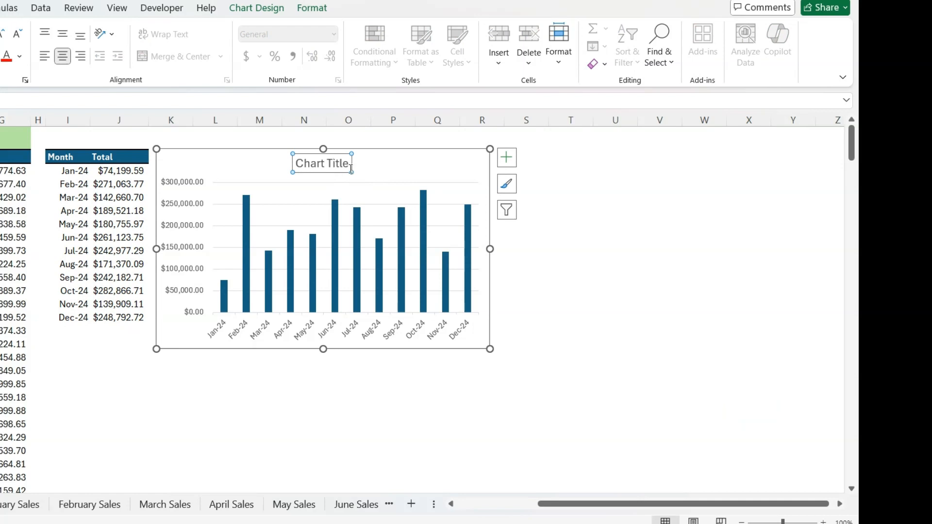
double_click(310, 163)
click(310, 163)
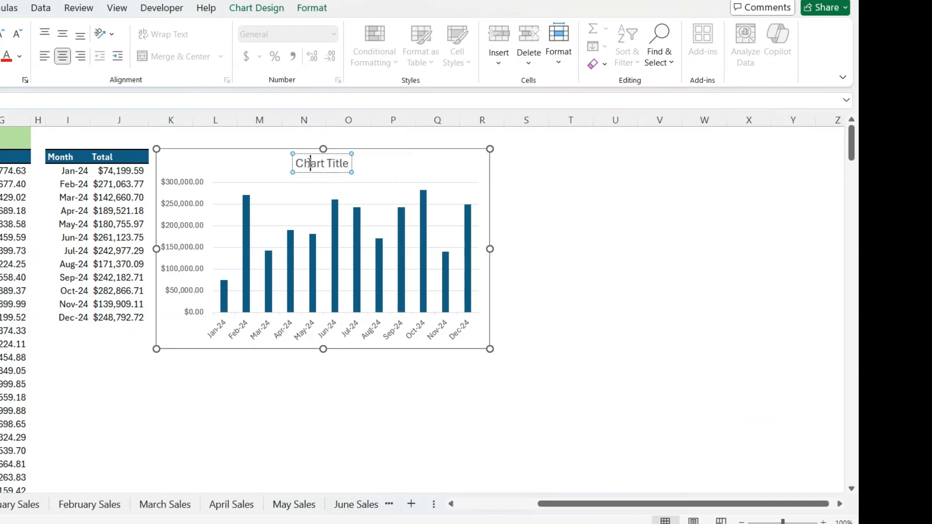
triple_click(343, 164)
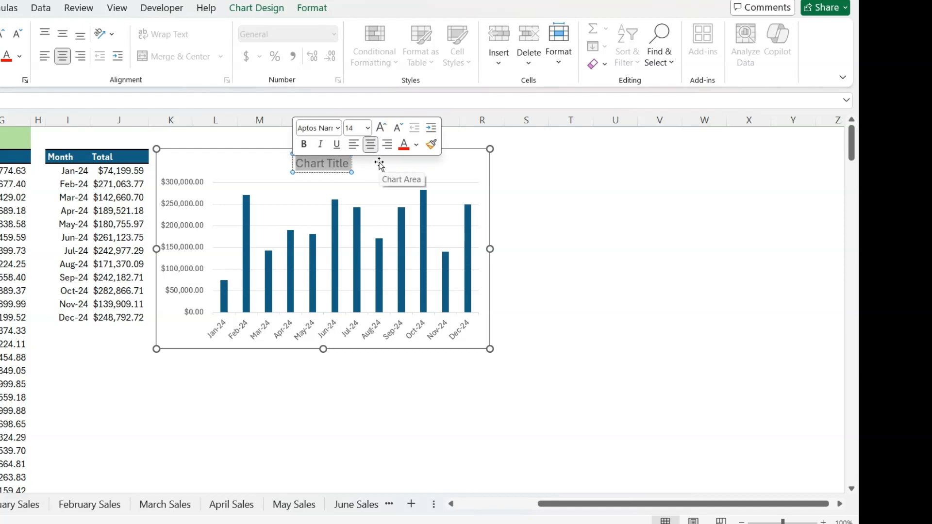
text(Monthly)
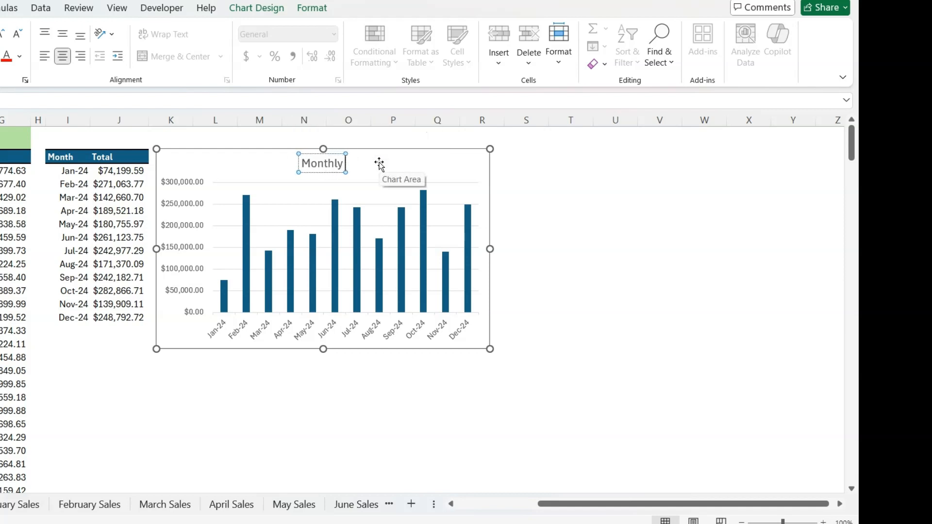
text( Revenue)
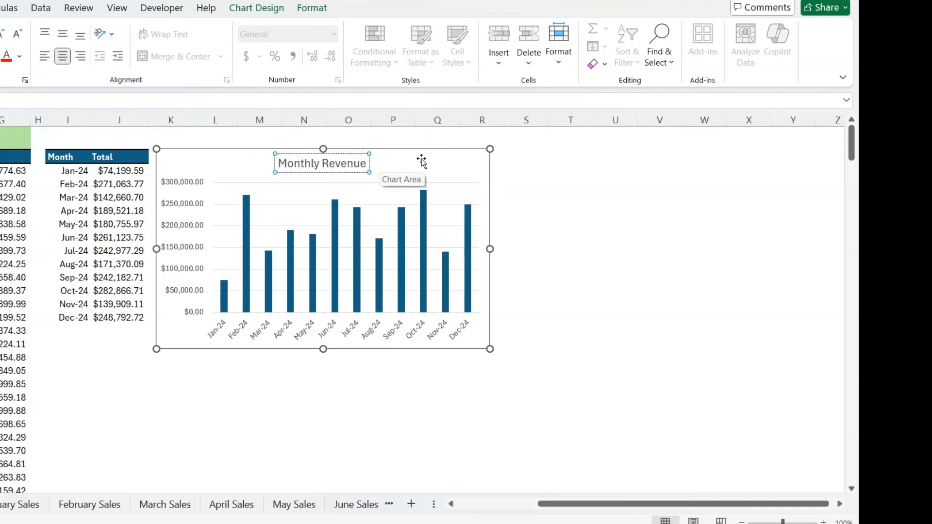
click(526, 197)
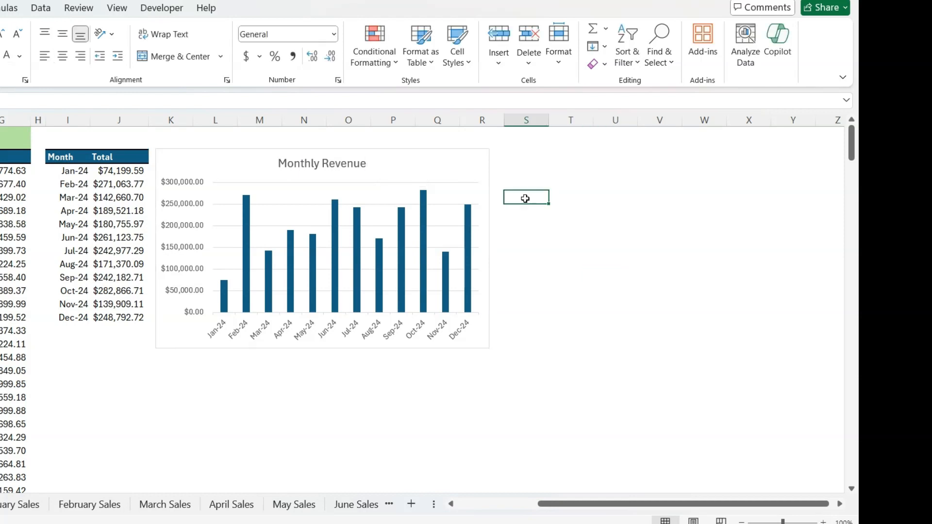
Format the chart's vertical axis numbers as currency with 0 decimal places, then deselect the chart
click(185, 208)
right_click(185, 208)
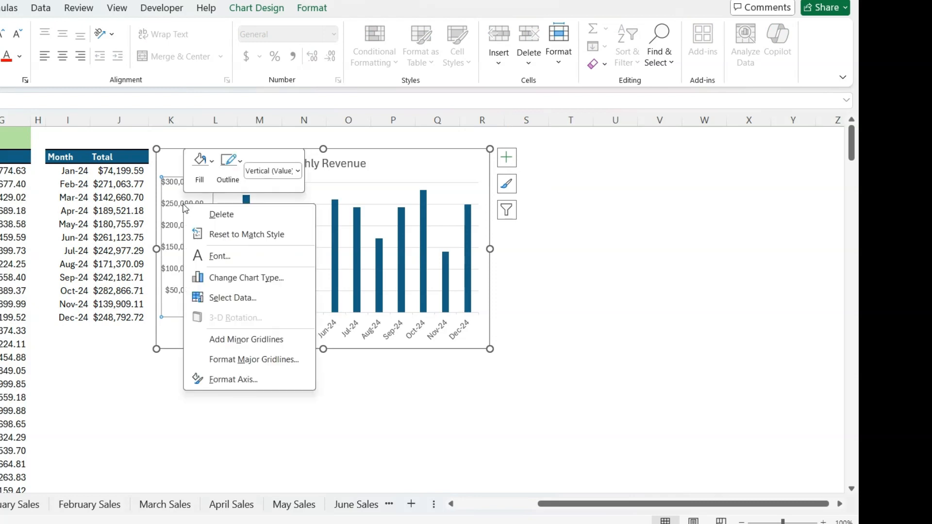
click(231, 380)
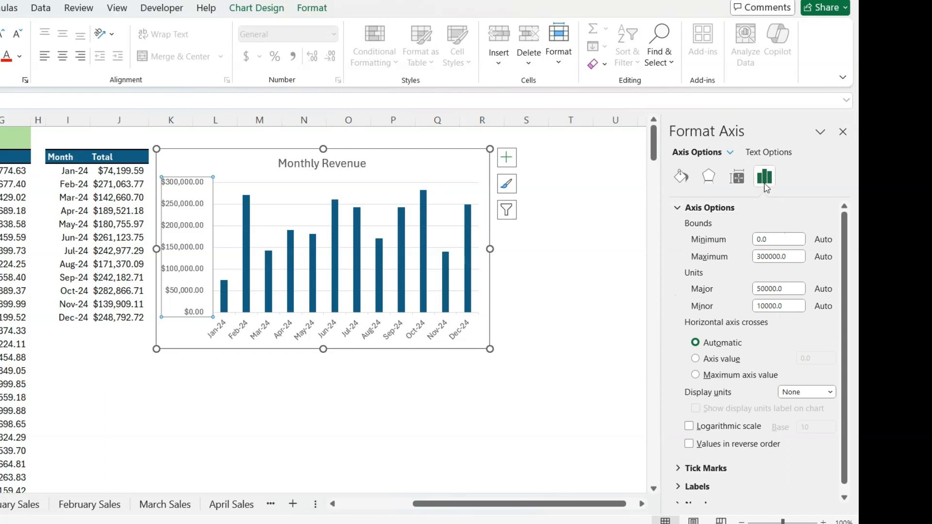
scroll(789, 291, down, 1)
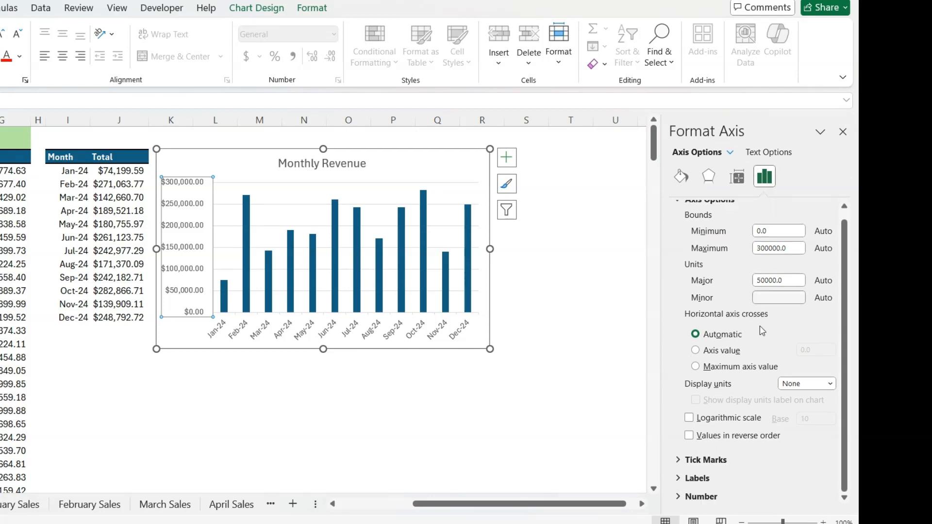
click(678, 502)
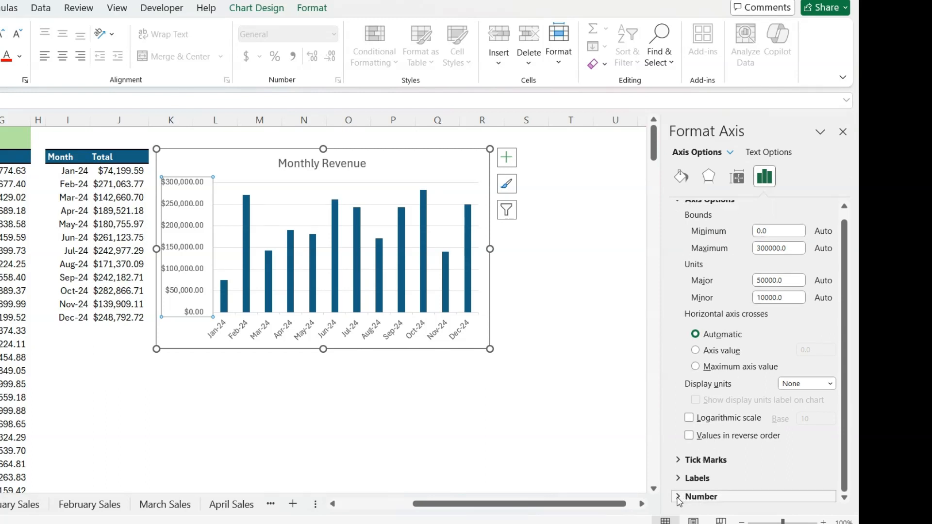
scroll(720, 445, down, 2)
click(720, 445)
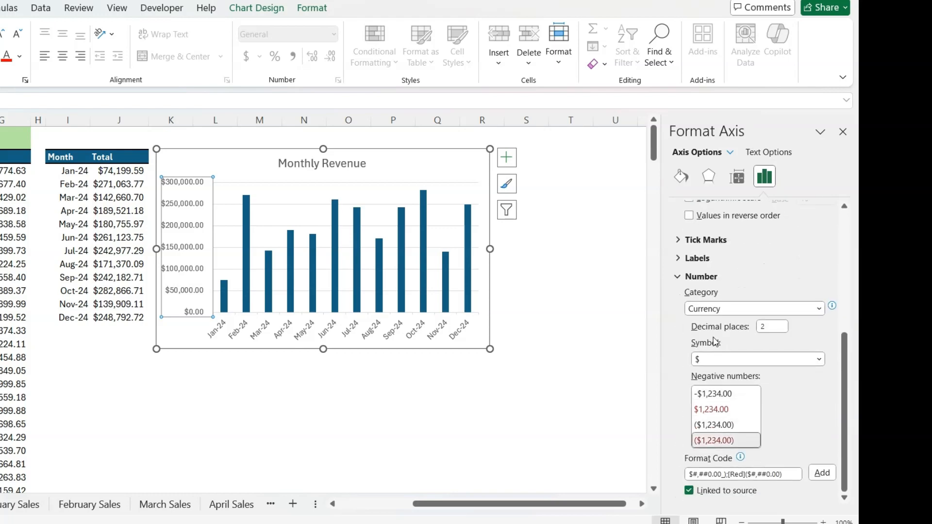
click(768, 327)
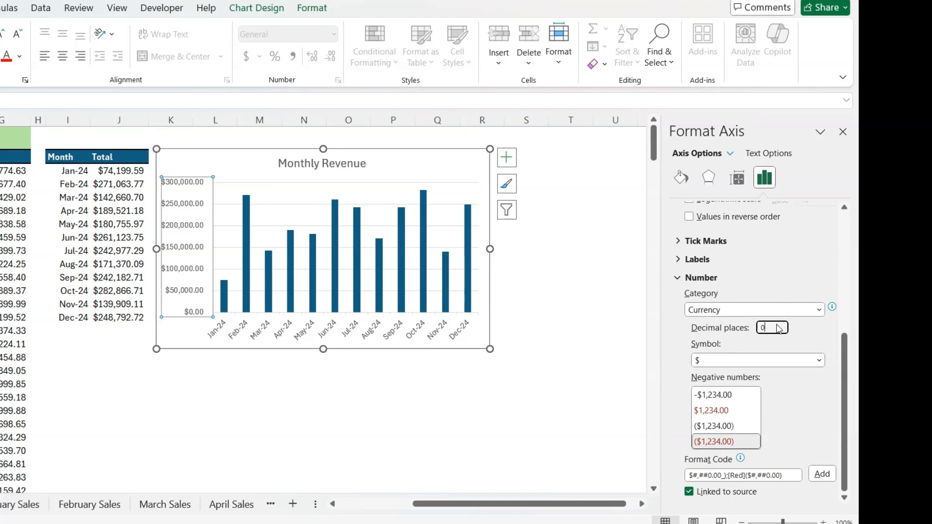
key(Return)
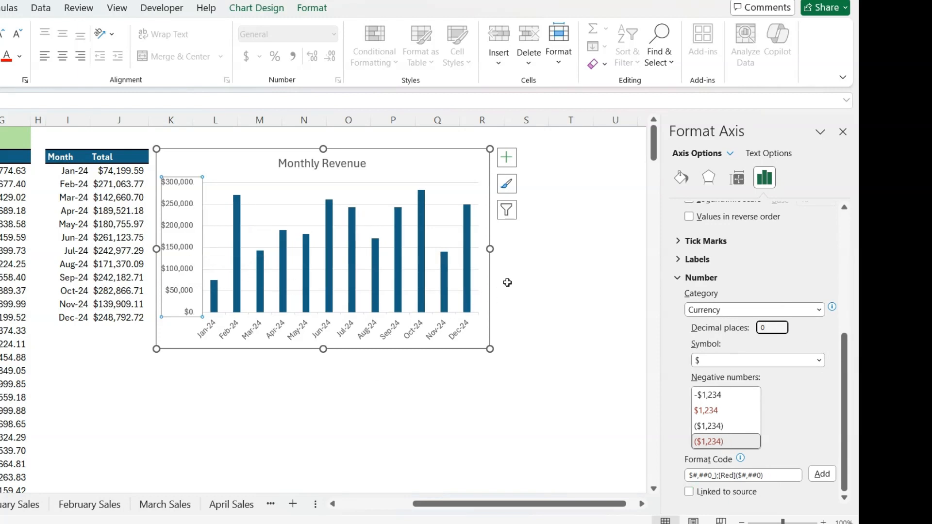
click(520, 304)
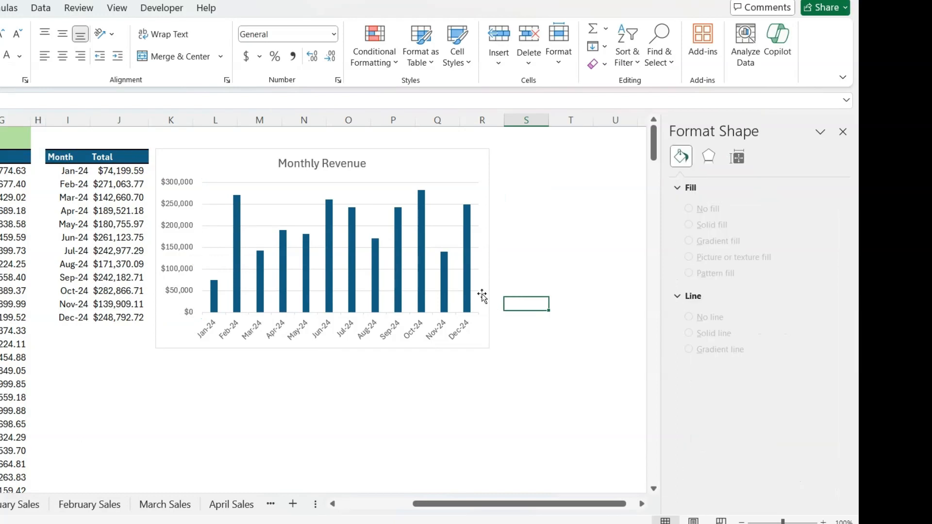
Fill the chart's data series columns with a solid dark green from the theme colours
click(468, 273)
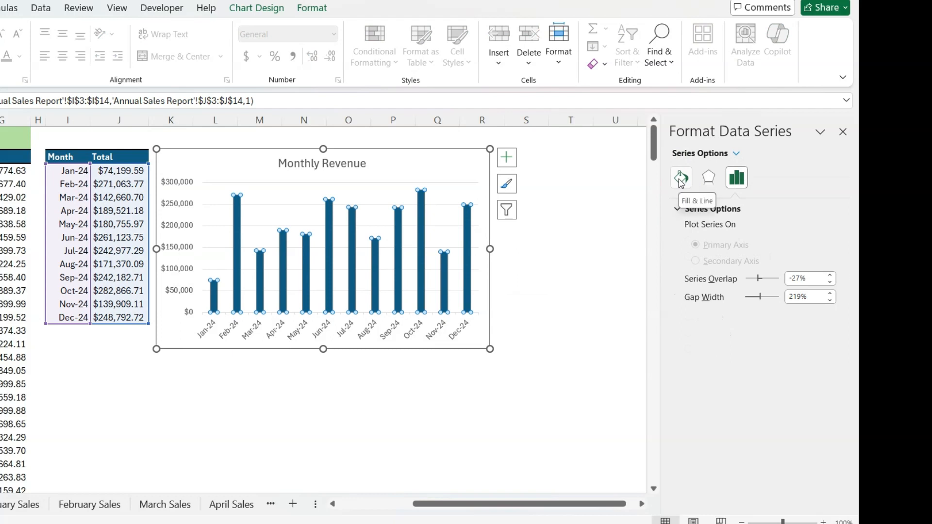
click(681, 181)
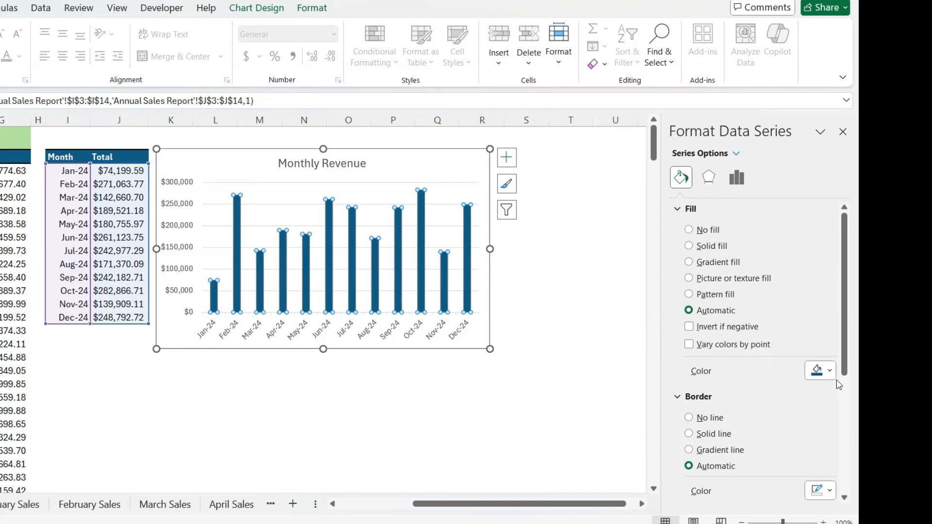
click(830, 373)
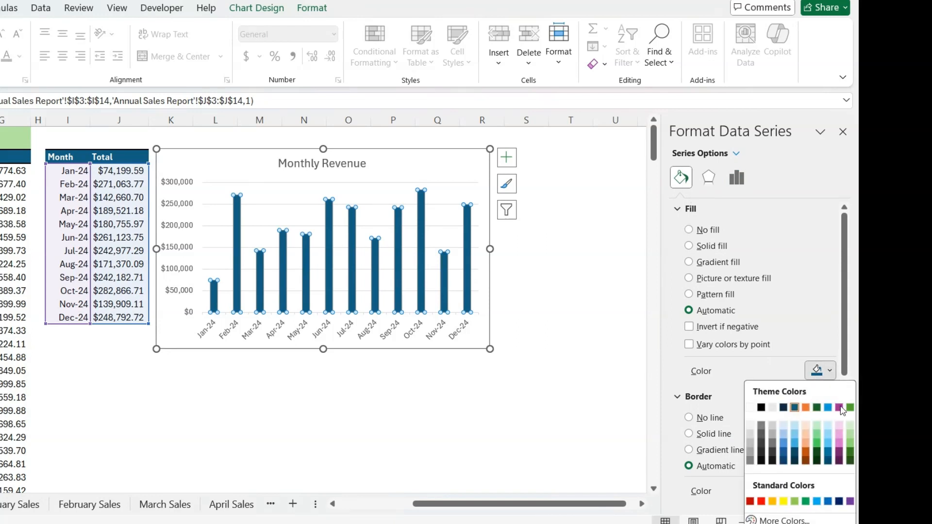
click(851, 452)
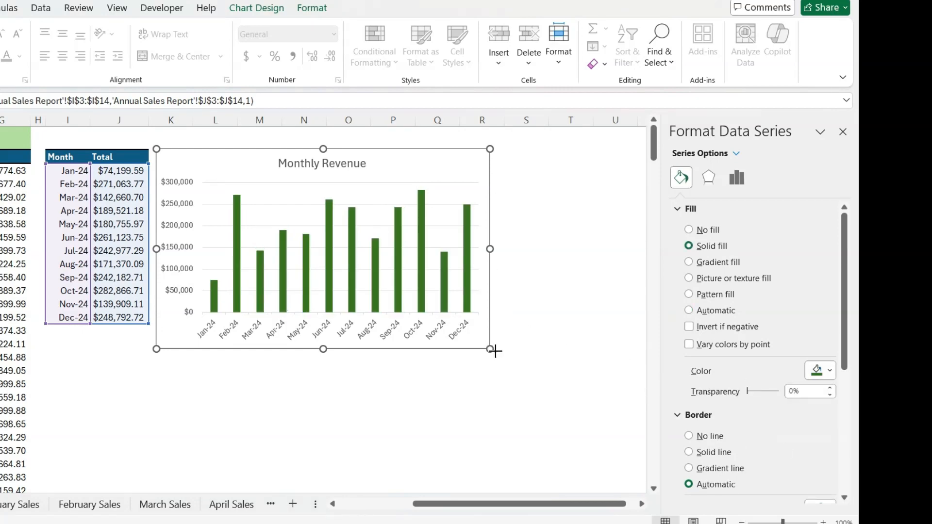
Widen the chart to the end of column S and set a custom angle of -45° for the horizontal axis month labels
drag(491, 349, 547, 356)
click(518, 349)
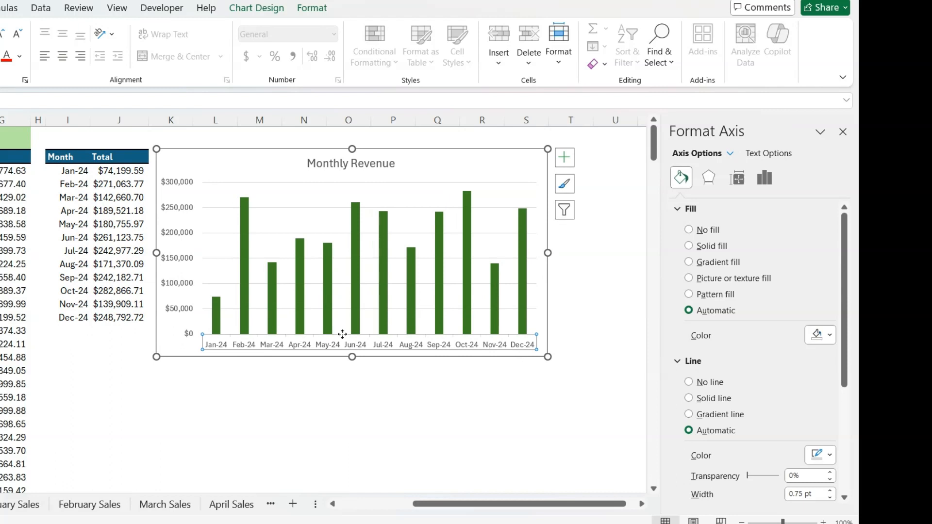
click(738, 180)
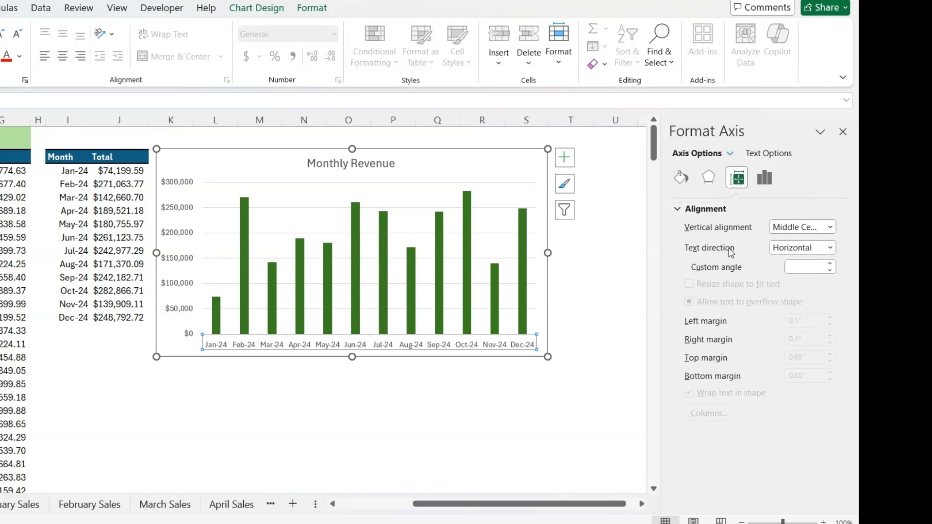
click(810, 268)
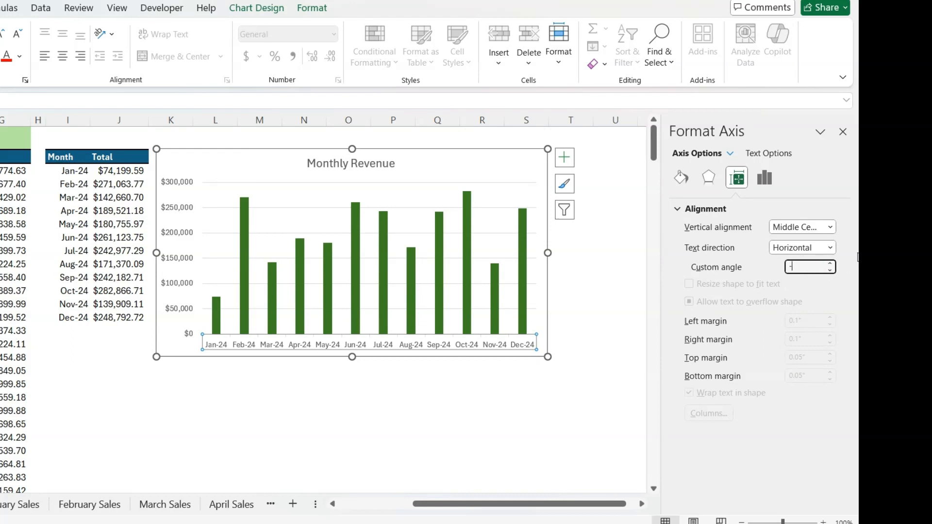
text(-45)
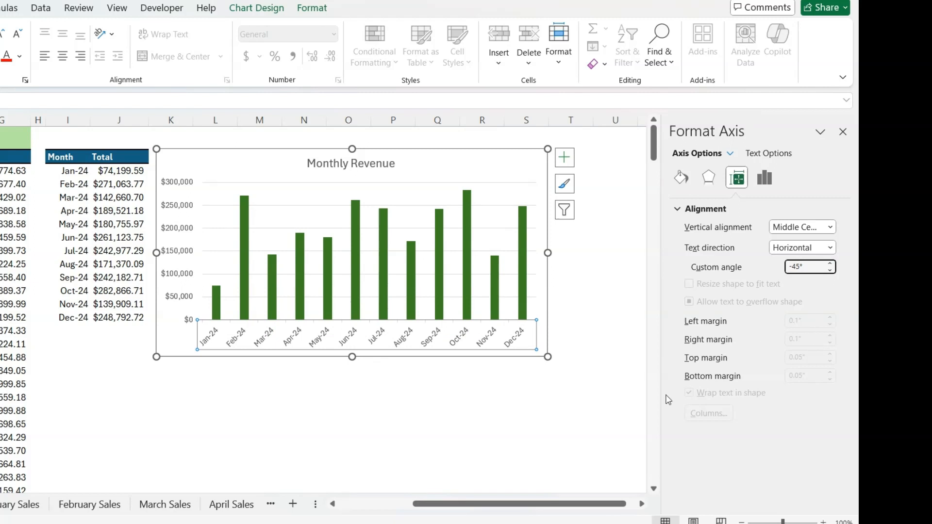
click(573, 307)
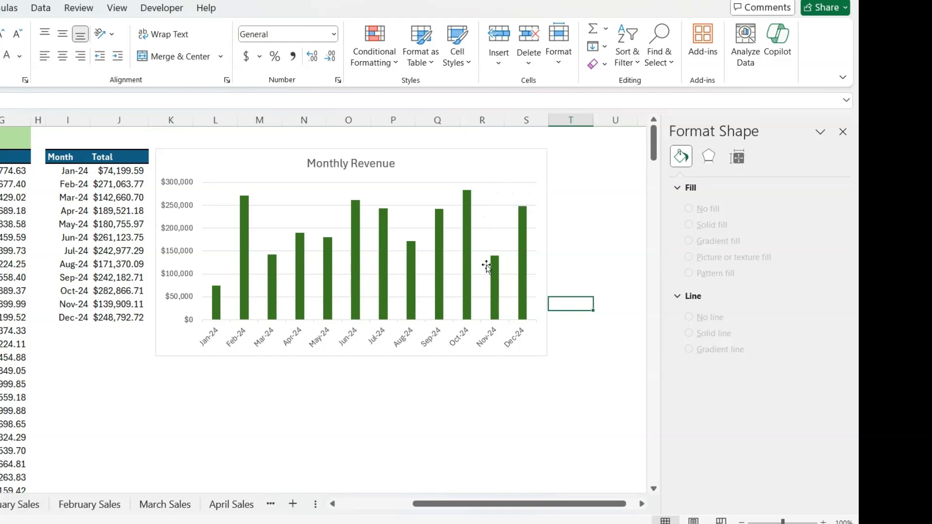
Give the chart area a solid white border so its outline blends into the sheet
click(547, 191)
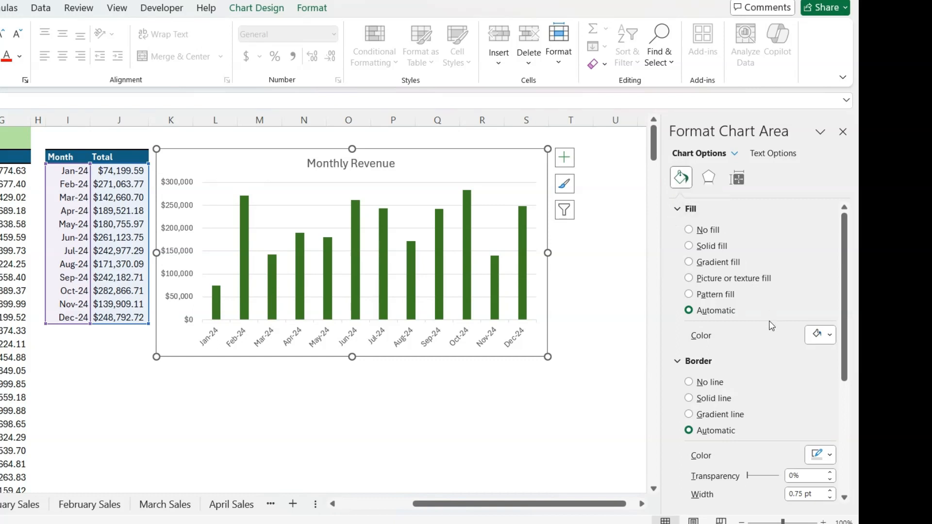
scroll(791, 359, down, 1)
click(829, 422)
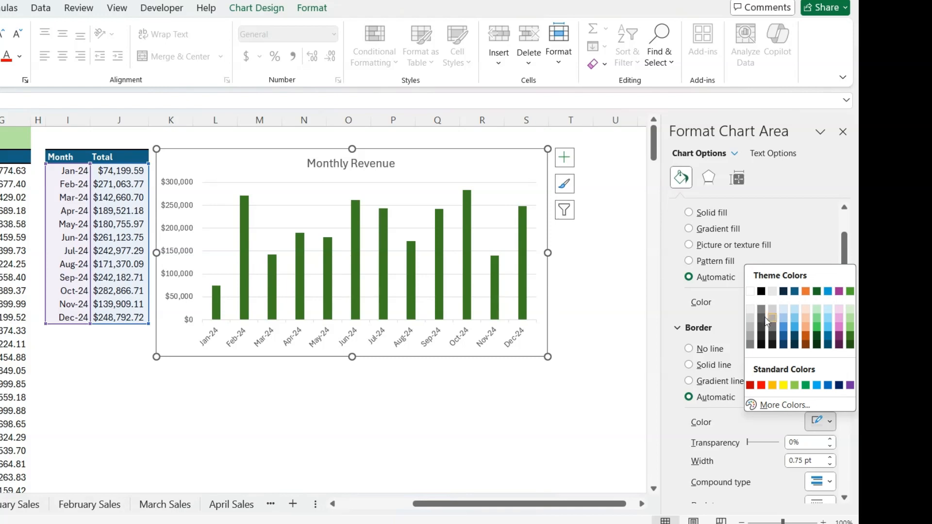
click(750, 292)
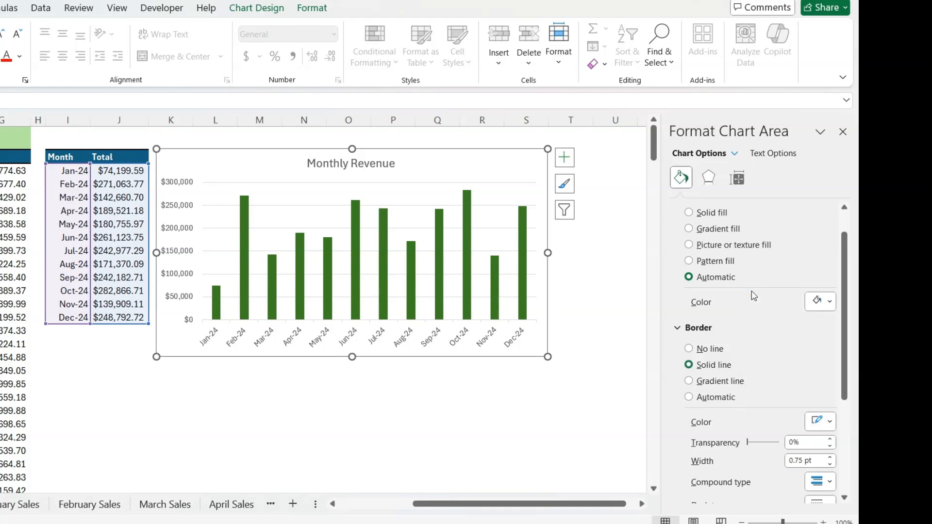
click(568, 252)
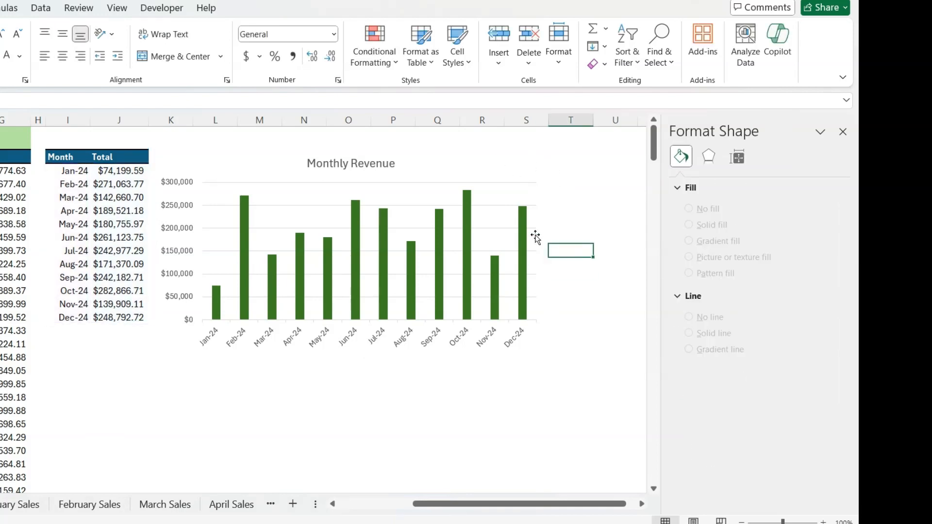
Recolour the chart's major gridlines with the lightest grey shade of the theme's white
click(497, 210)
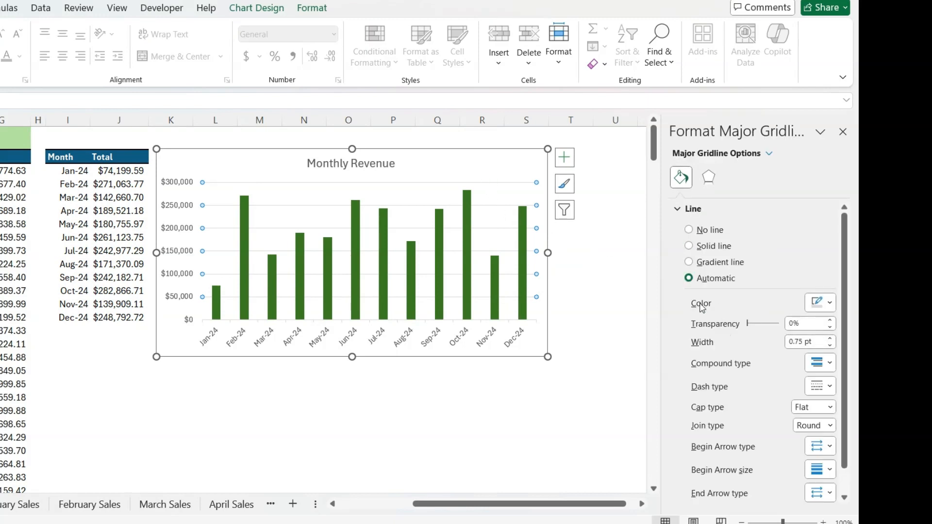
click(824, 303)
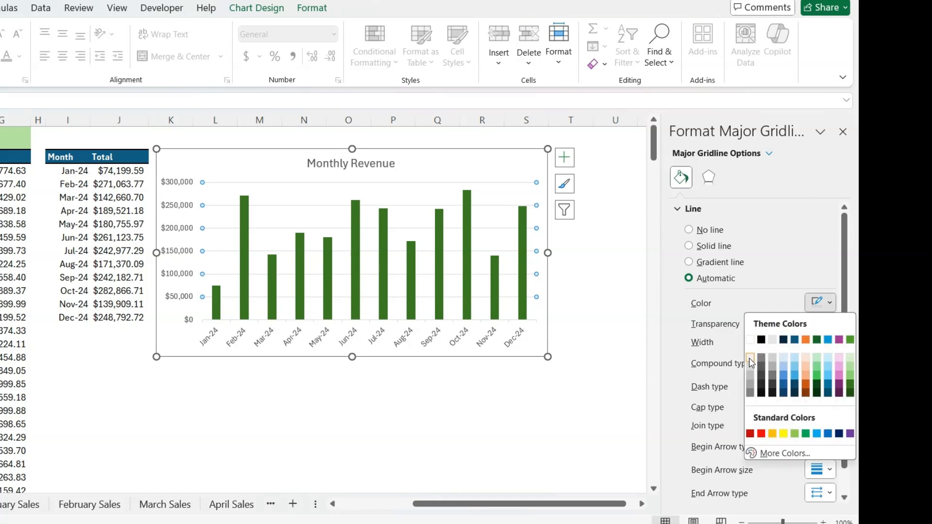
click(750, 358)
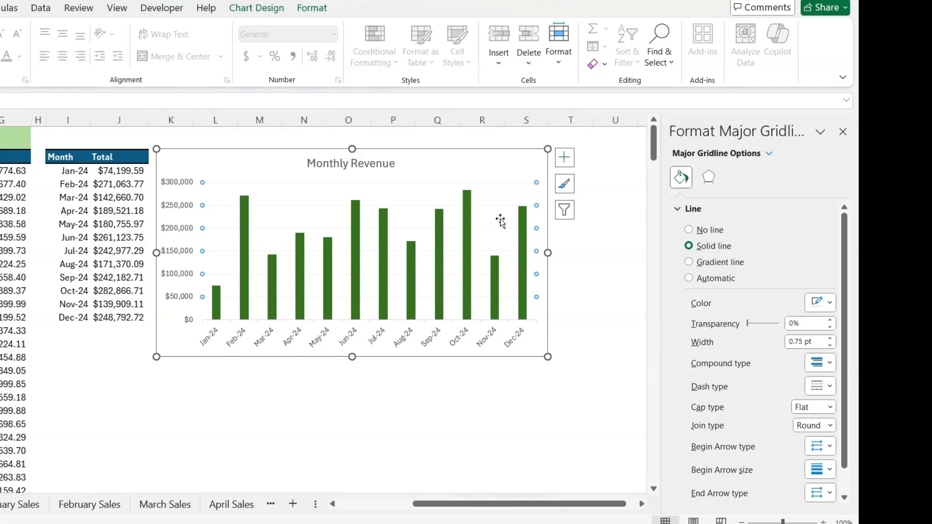
click(616, 268)
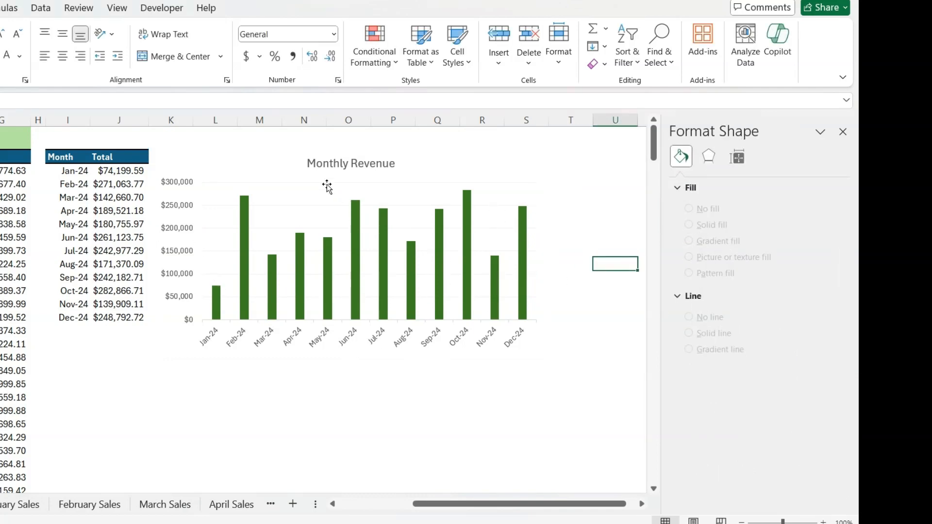
Enlarge the font of the "Monthly Revenue" chart title by three size increments
click(328, 161)
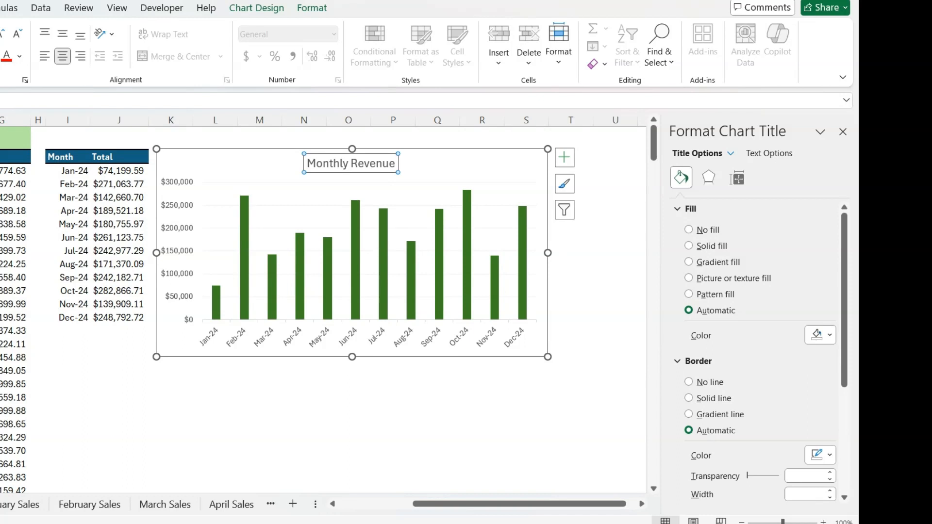
key(ctrl+shift+period)
key(ctrl+shift+period)
key(ctrl+shift+period)
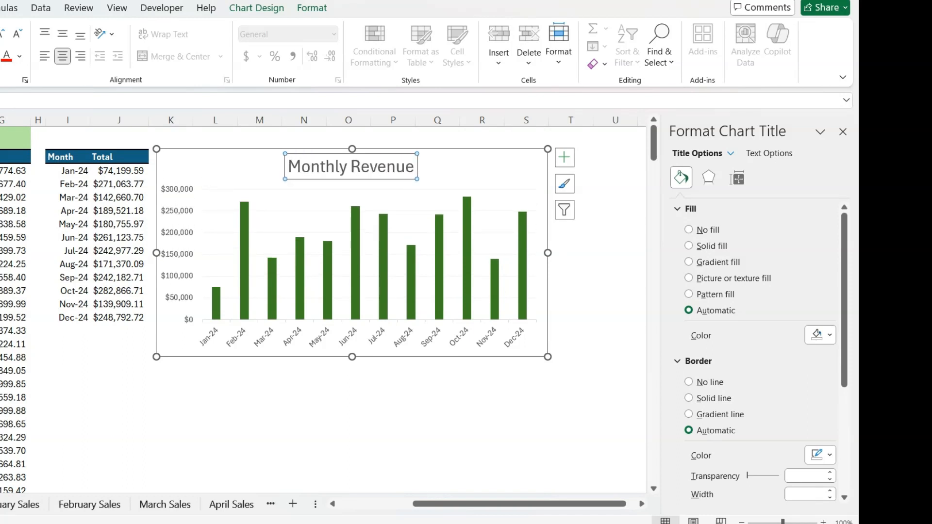
Enlarge the font of the vertical axis dollar labels by a net three size increments
click(183, 217)
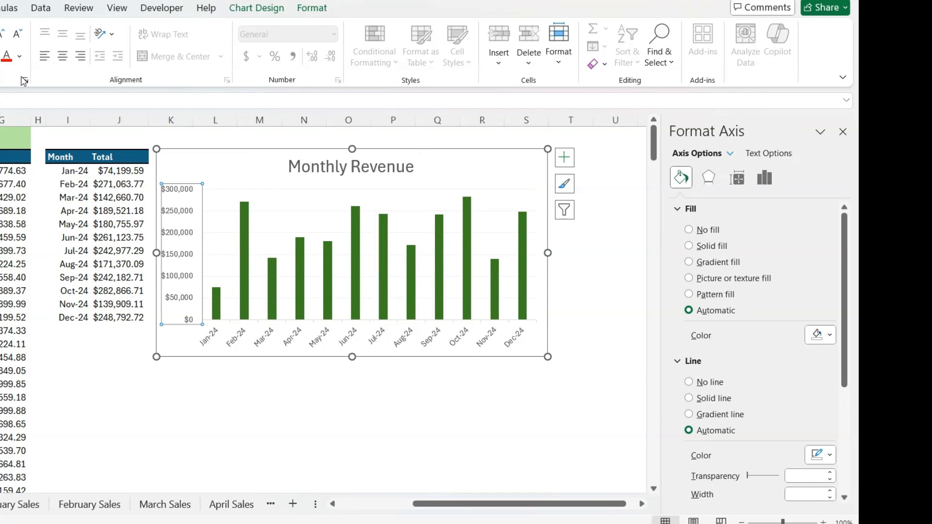
key(ctrl+shift+period)
key(ctrl+shift+period)
key(ctrl+shift+period)
key(ctrl+shift+period)
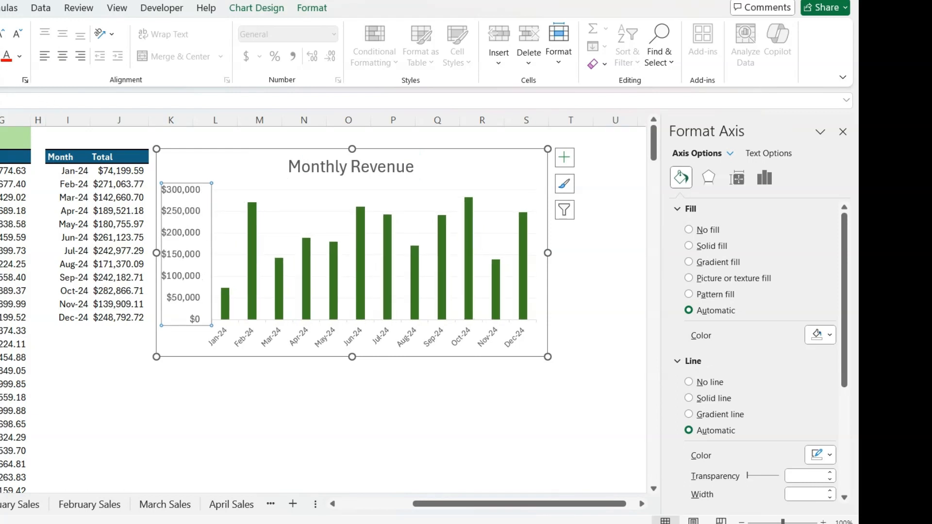
key(ctrl+shift+comma)
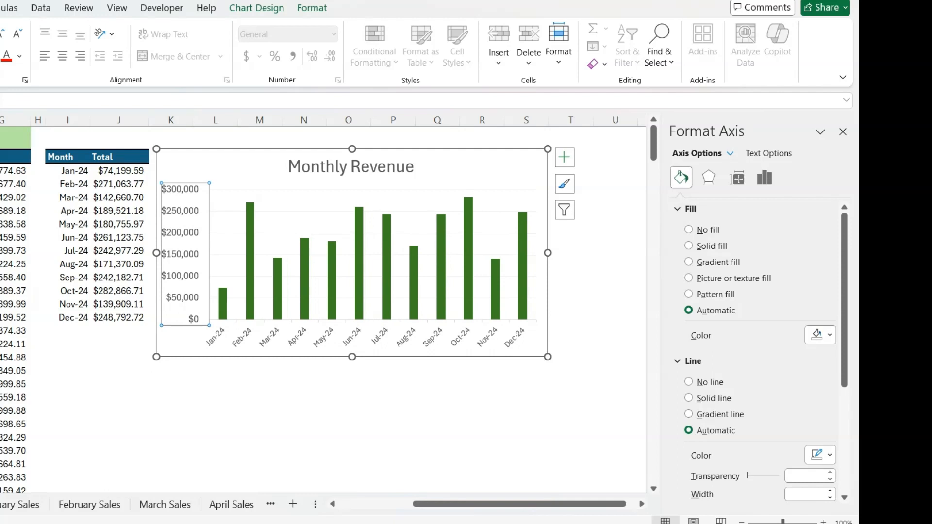
Enlarge the font of the horizontal axis month labels to suit the vertical axis labels, and deselect the chart
click(273, 336)
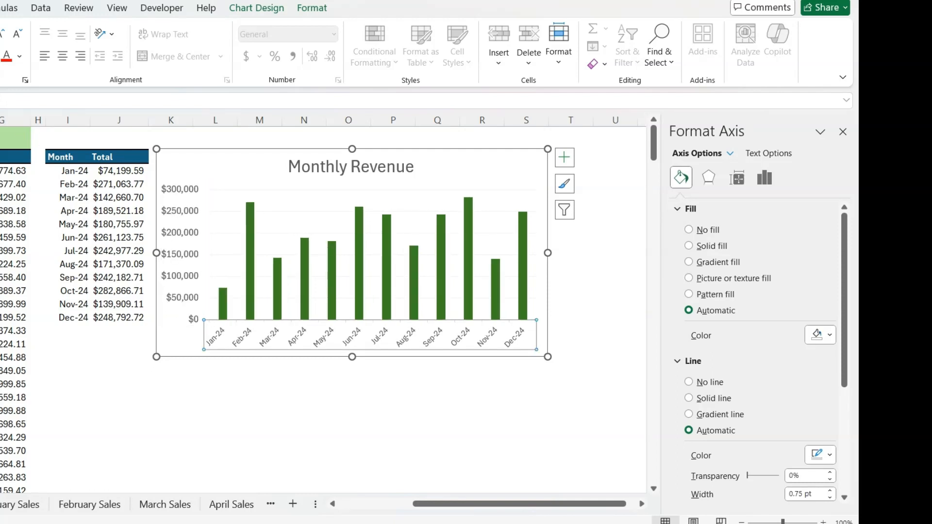
key(ctrl+shift+period)
click(553, 394)
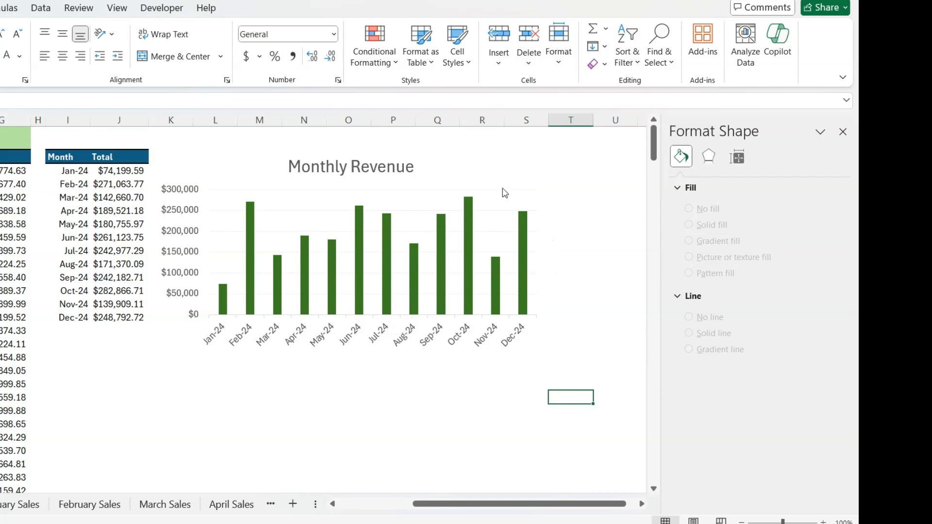
Preview axis titles and data labels among the elements available for the Monthly Revenue chart
click(500, 173)
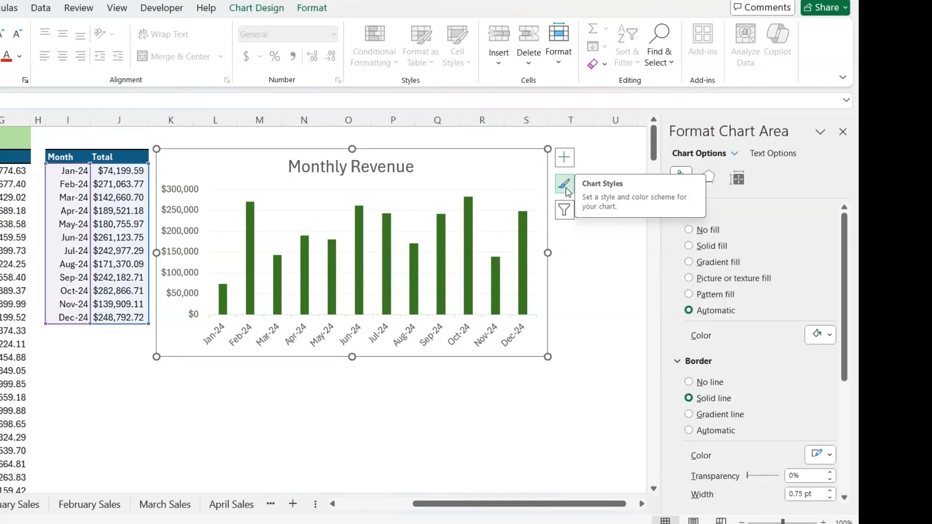
click(565, 160)
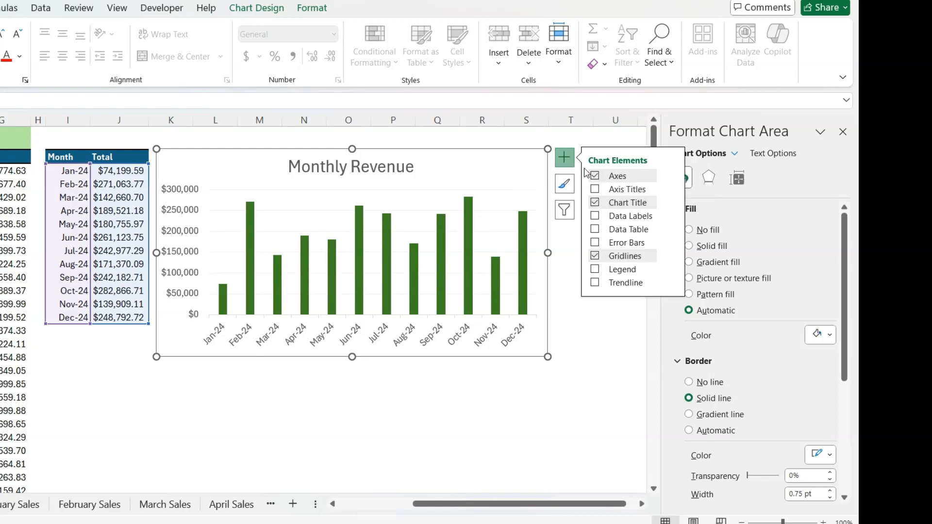
click(595, 190)
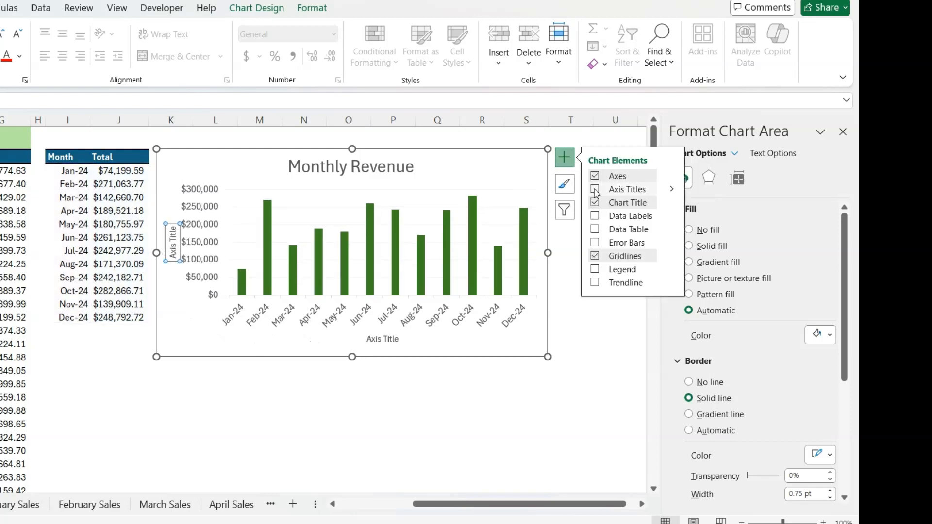
click(595, 216)
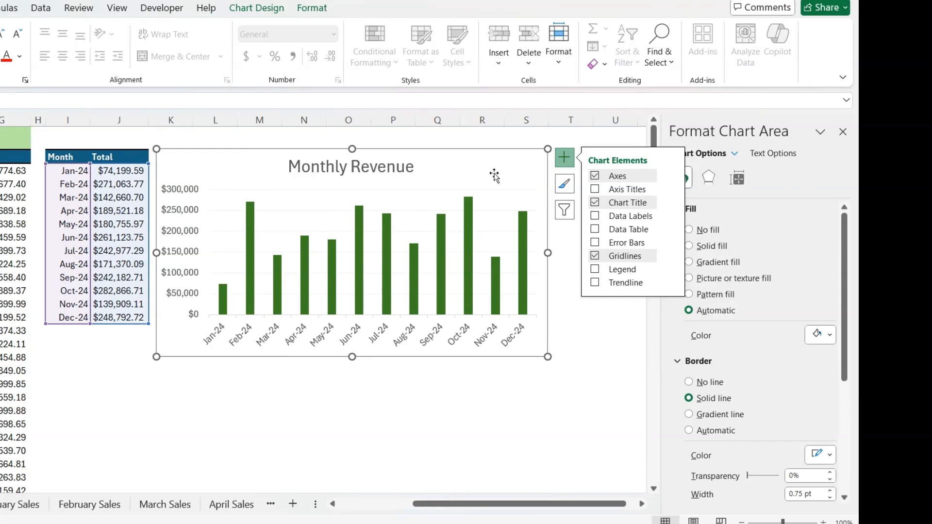
click(526, 406)
Review the chart area's fill and border, effects, and size and properties formatting options
click(487, 180)
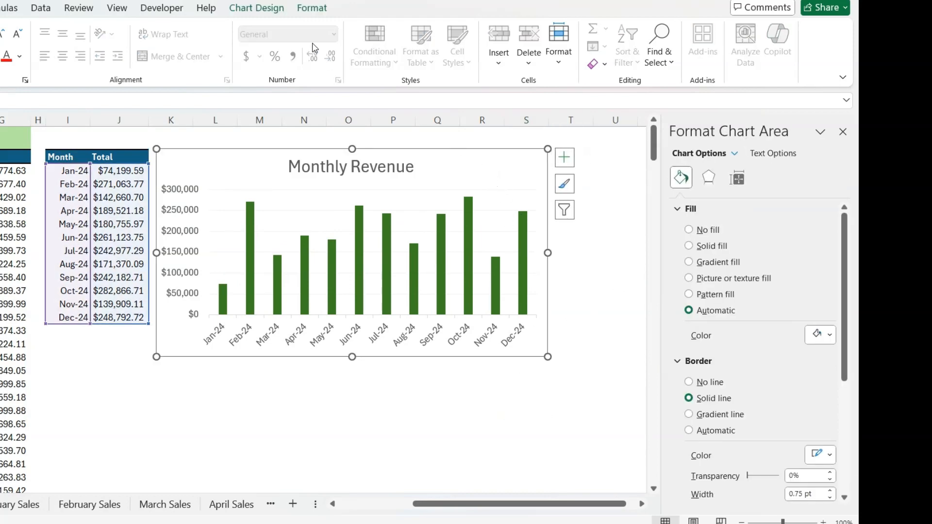
scroll(769, 403, down, 3)
scroll(769, 436, down, 2)
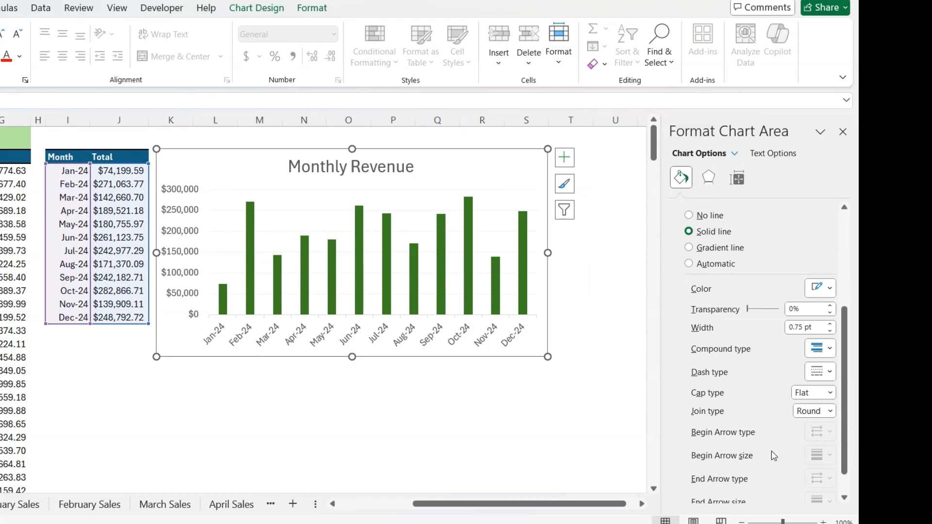
scroll(771, 451, up, 3)
click(710, 179)
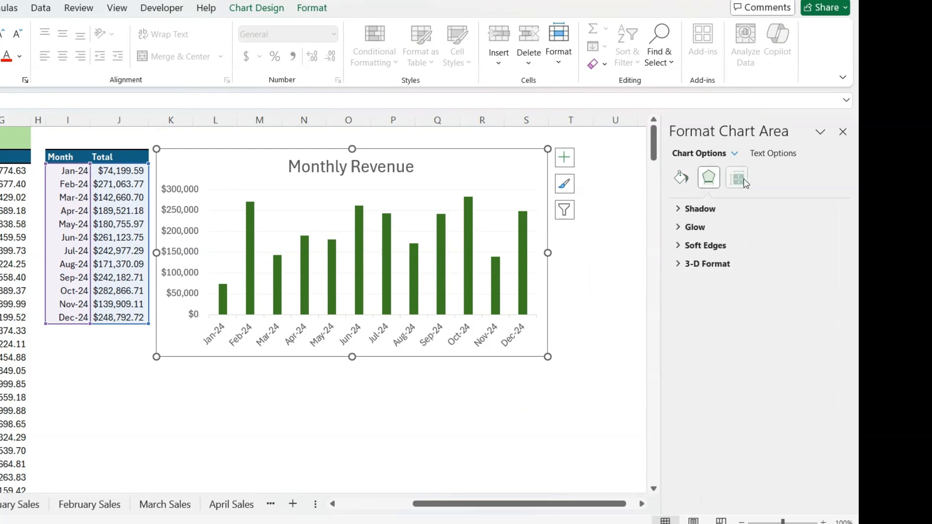
click(737, 178)
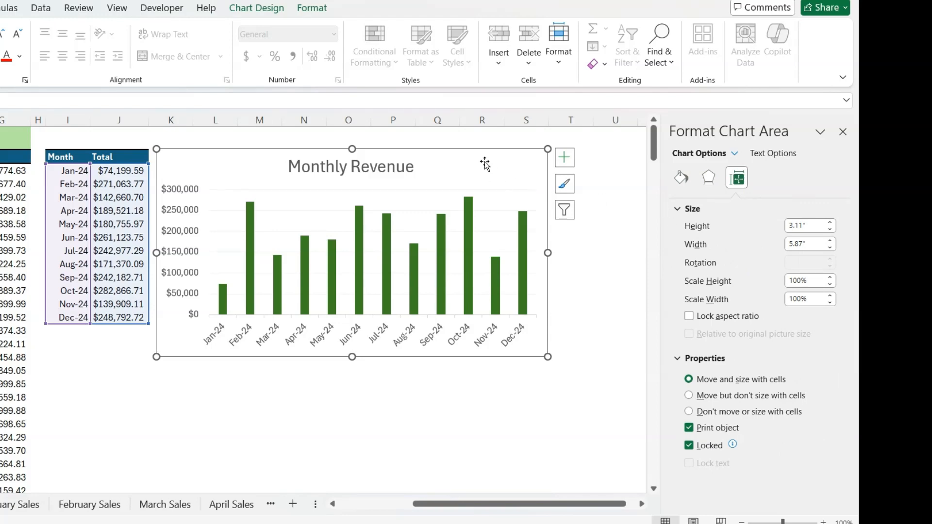
Preview the built-in chart styles, including Style 7, on the Monthly Revenue chart, and reselect the chart area
click(266, 6)
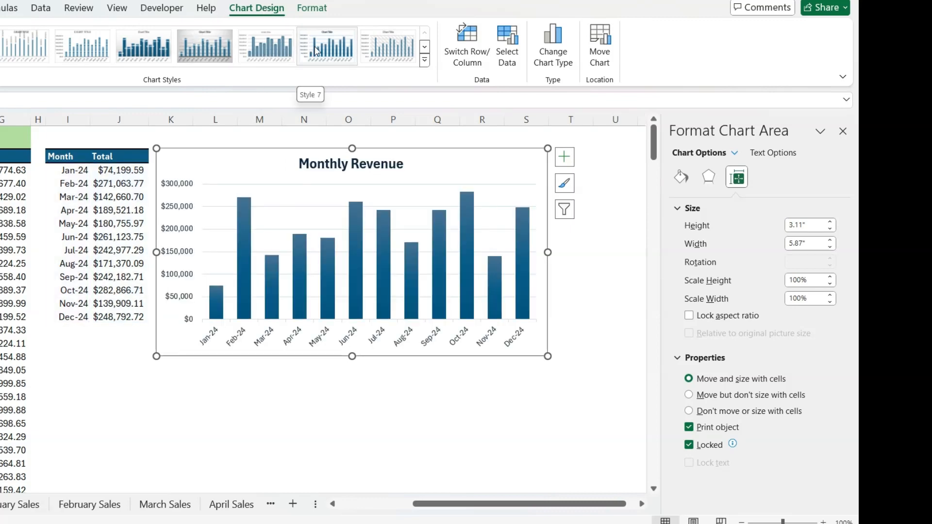
click(598, 262)
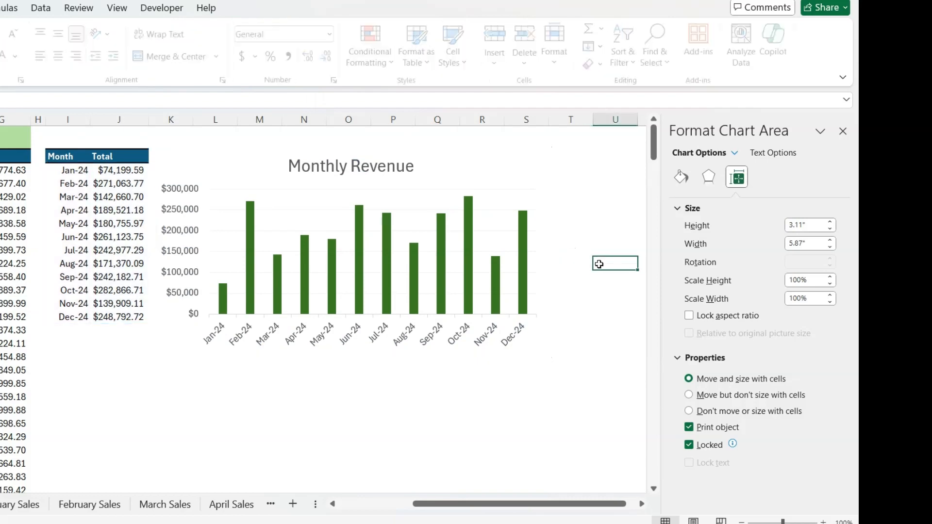
click(468, 172)
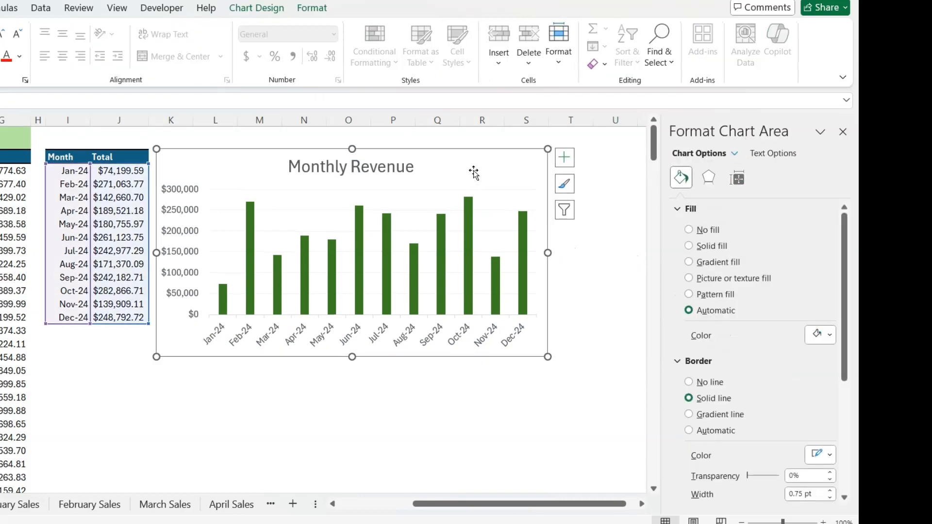